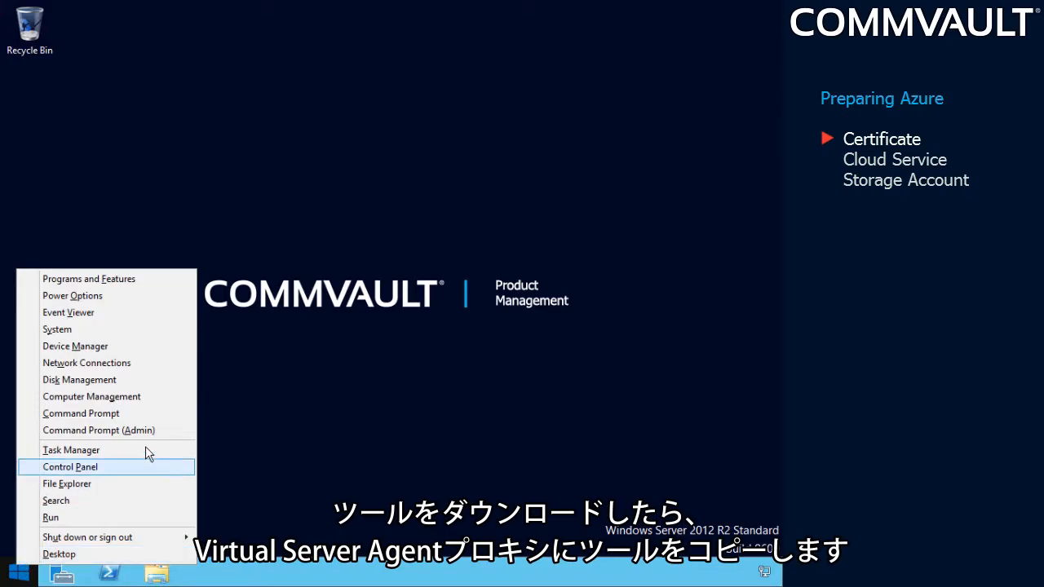
Step: Open an administrator Command Prompt and change the working directory to C:\Temp\Azure
left_click(155, 432)
type("cd \\")
key("Return")
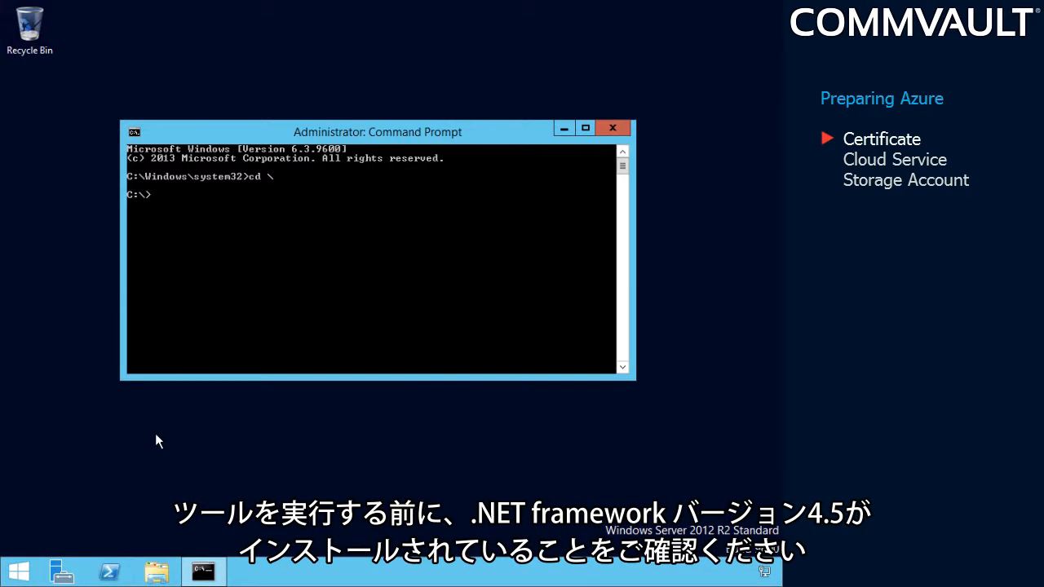
type("cd temp")
key("Return")
type("cd a")
key("Tab")
key("Return")
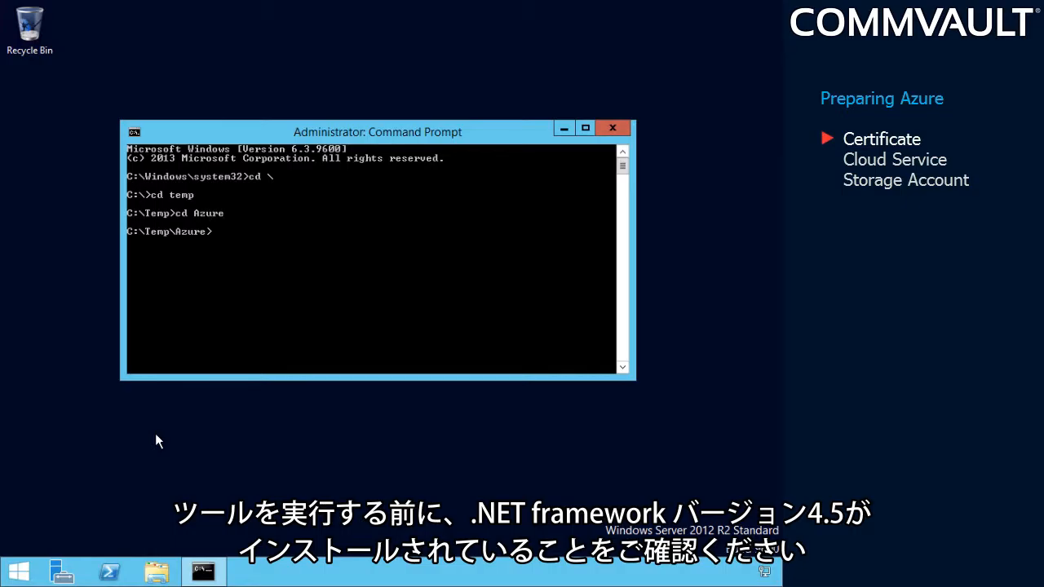
Step: Run azurecertificate.exe with the certificate name "democert" and the certificate password to generate the certificate files
key("Tab")
key("Return")
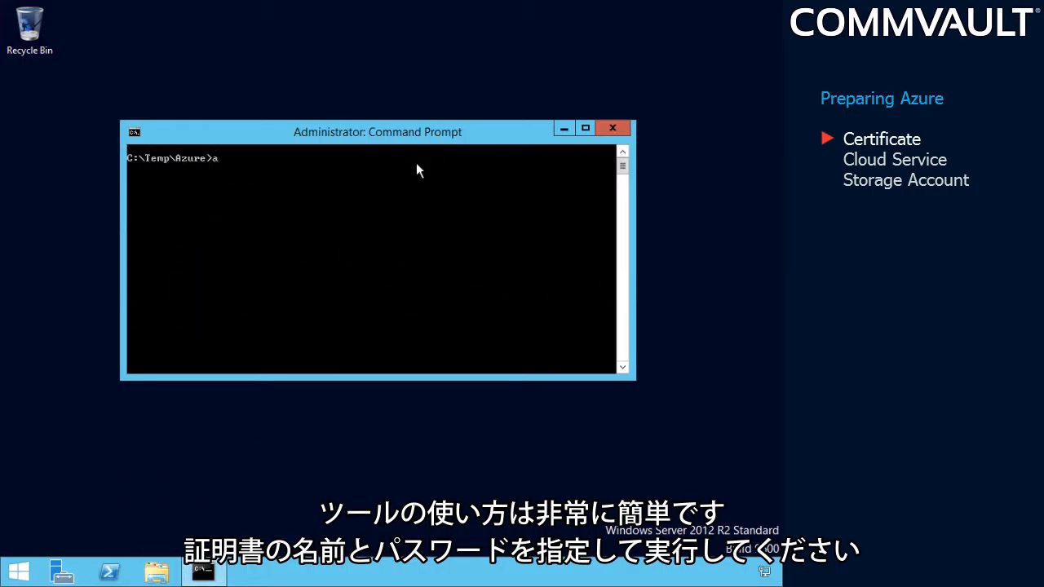
key("Tab")
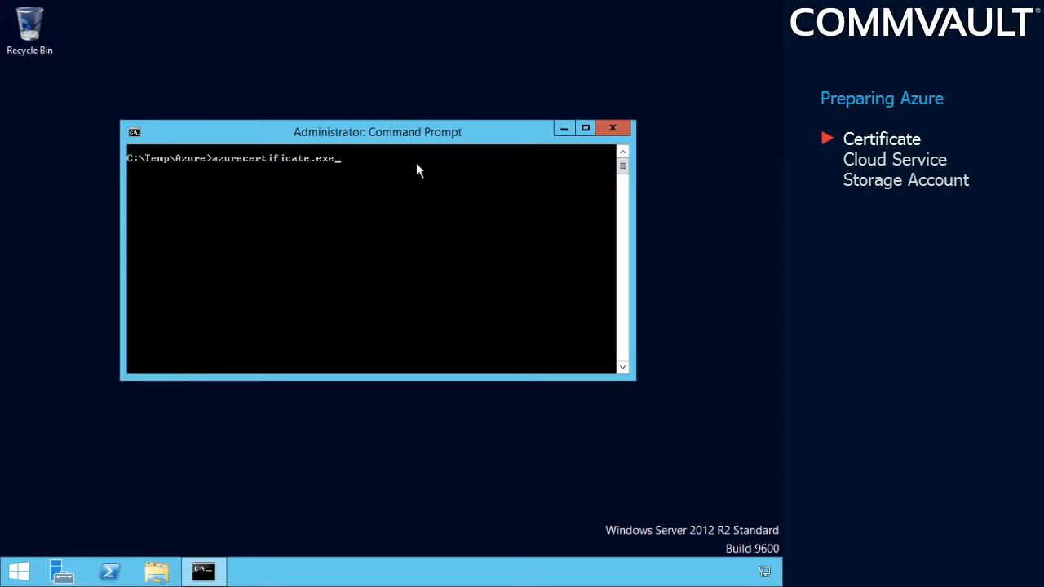
key("Return")
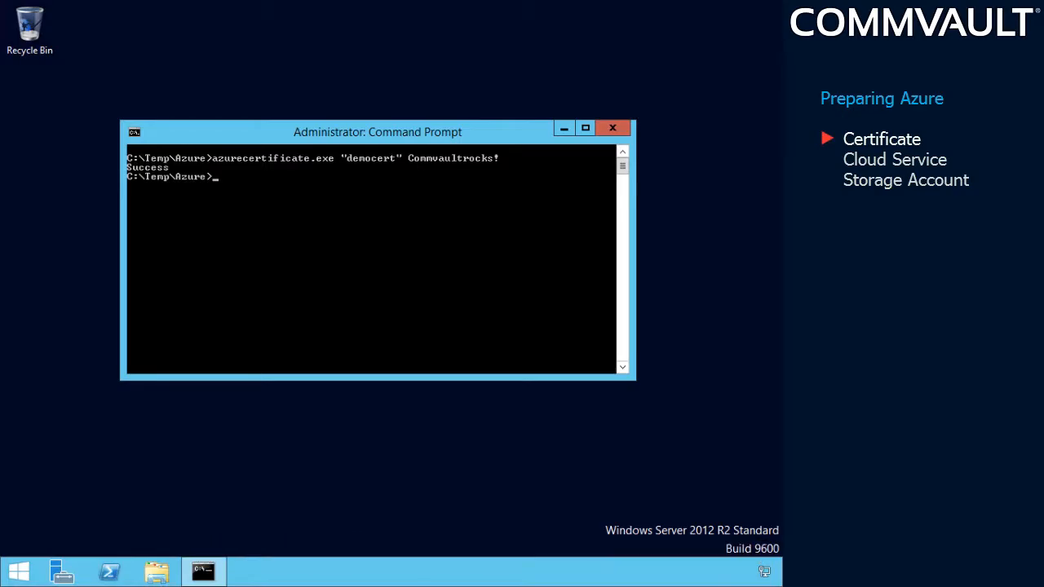
Step: In File Explorer, place both democert certificate files from the root of C: in the C:\Temp\Azure folder
left_click(148, 578)
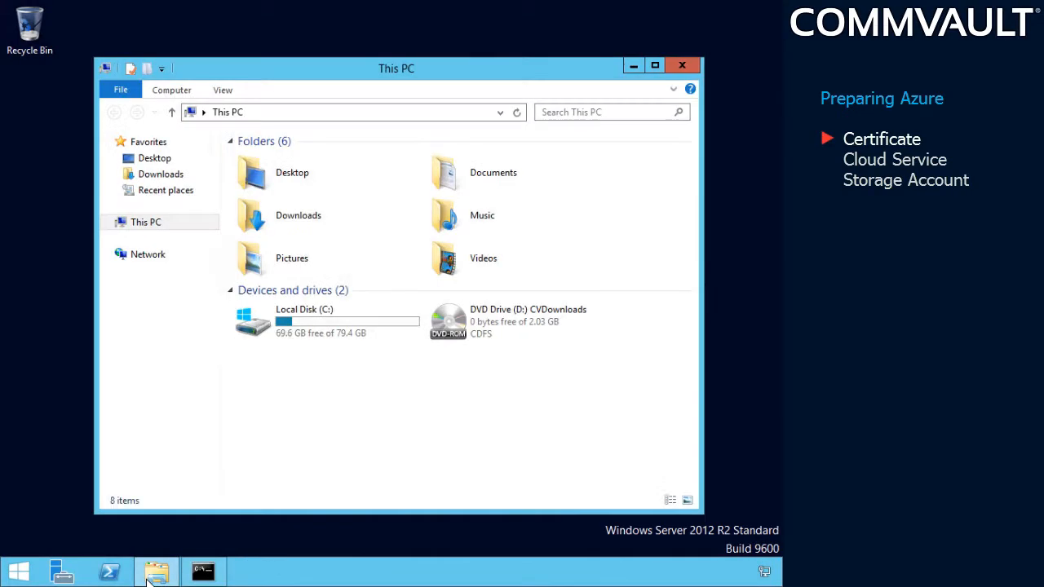
double_click(350, 321)
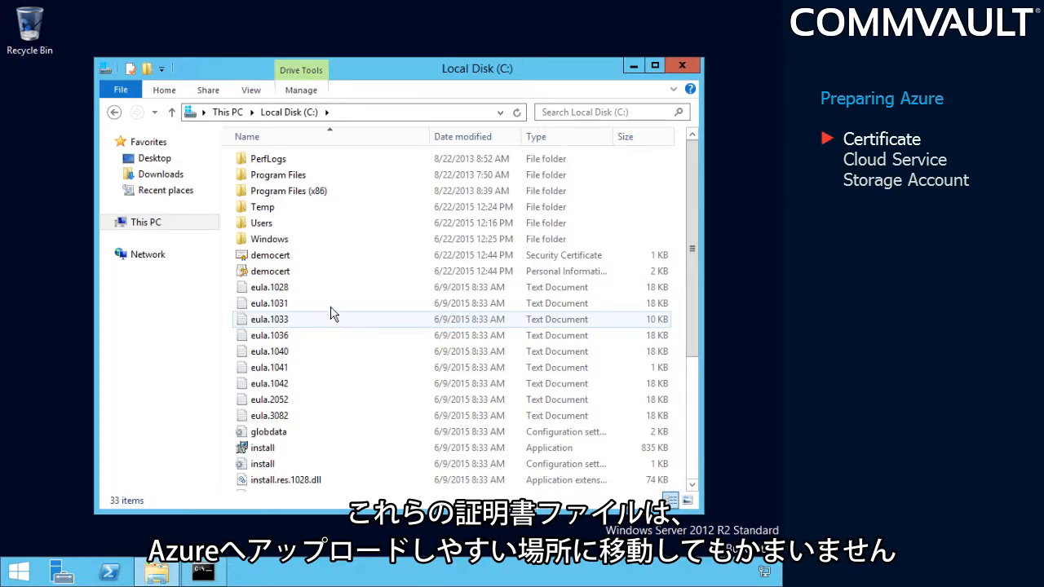
left_click(303, 272)
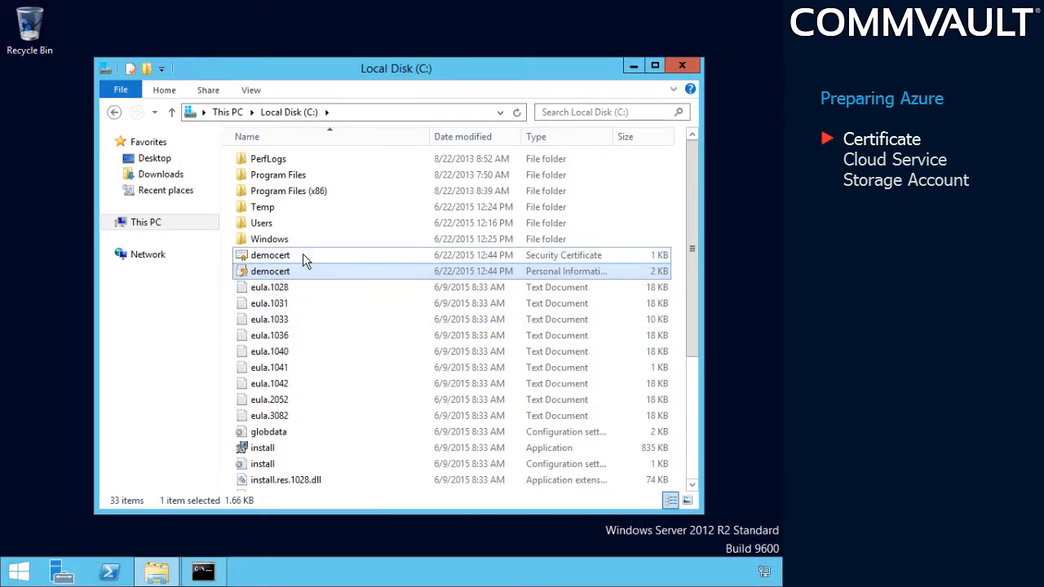
left_click(300, 259, "ctrl")
left_click_drag(300, 260, 277, 214)
double_click(277, 214)
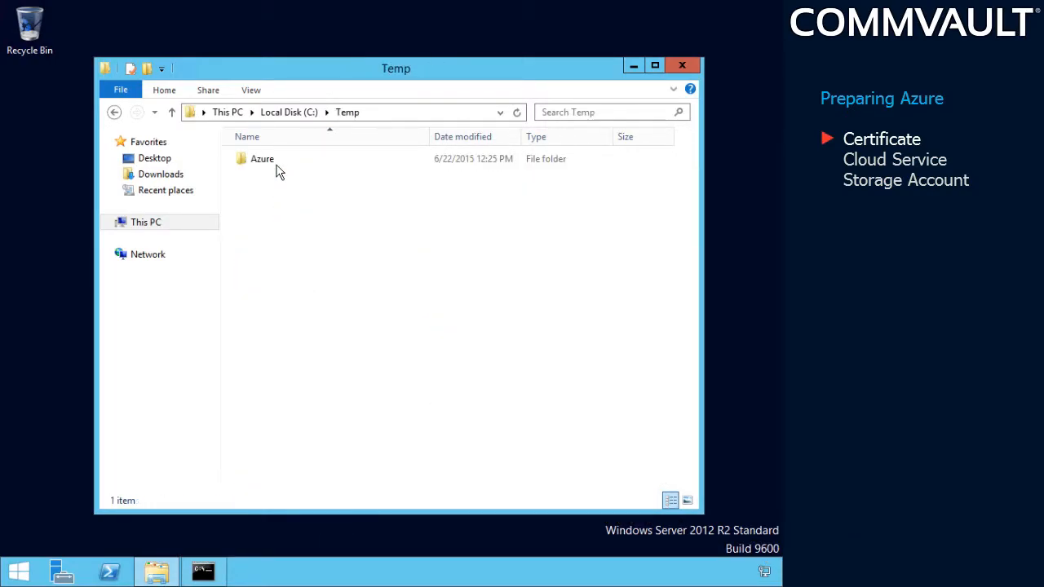
double_click(280, 169)
right_click(281, 201)
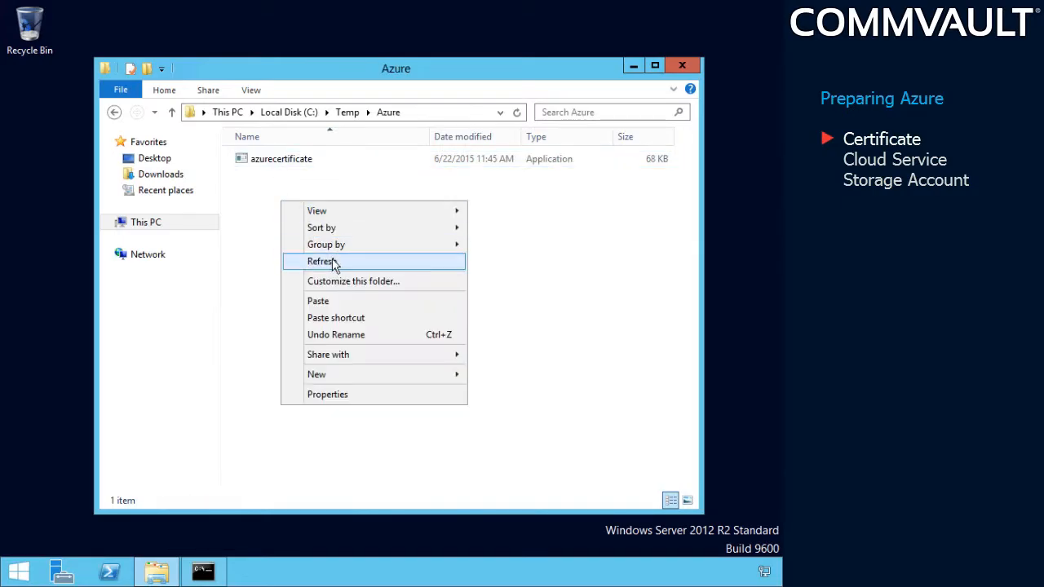
left_click(341, 302)
left_click(491, 363)
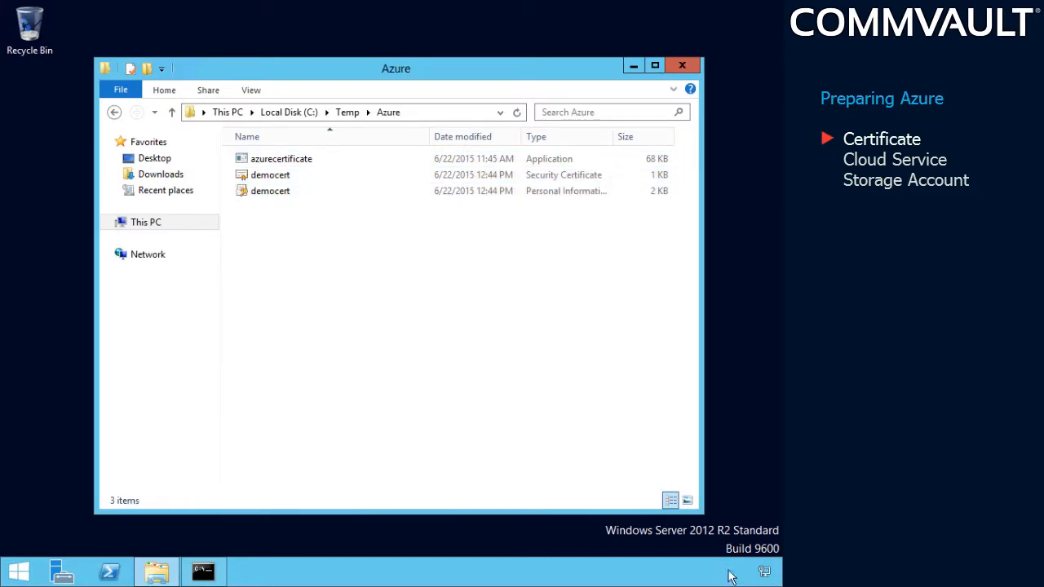
Step: Switch to Internet Explorer in a maximized window and sign in to the Microsoft Azure portal with the account e-mail
left_click(19, 571)
left_click(233, 400)
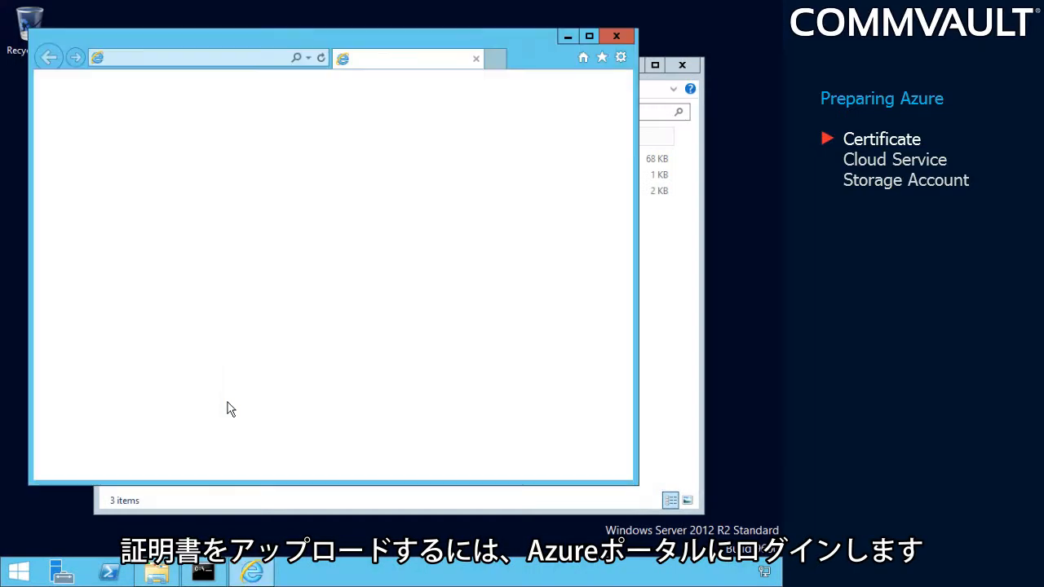
double_click(343, 41)
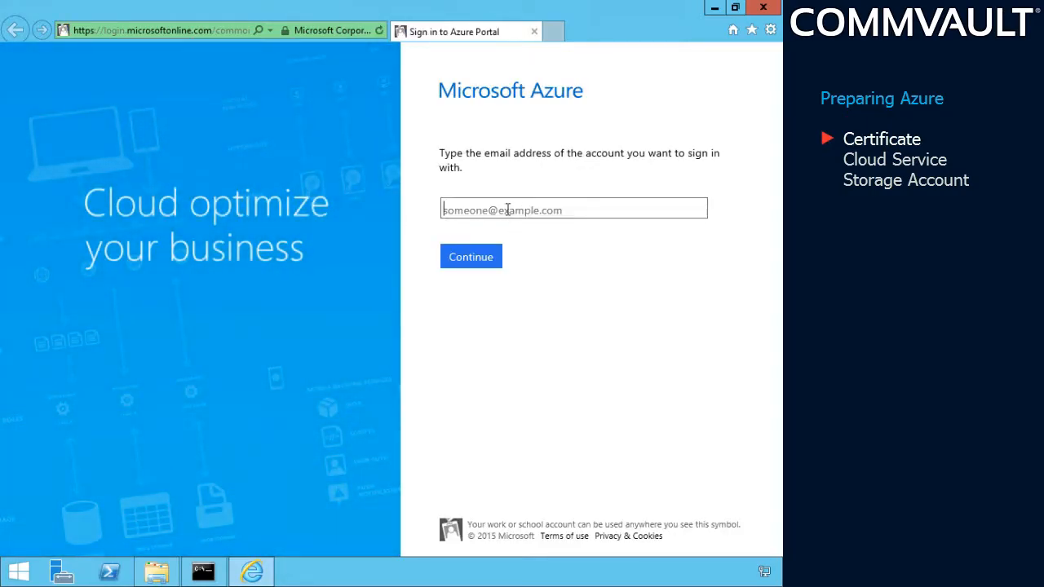
left_click(485, 258)
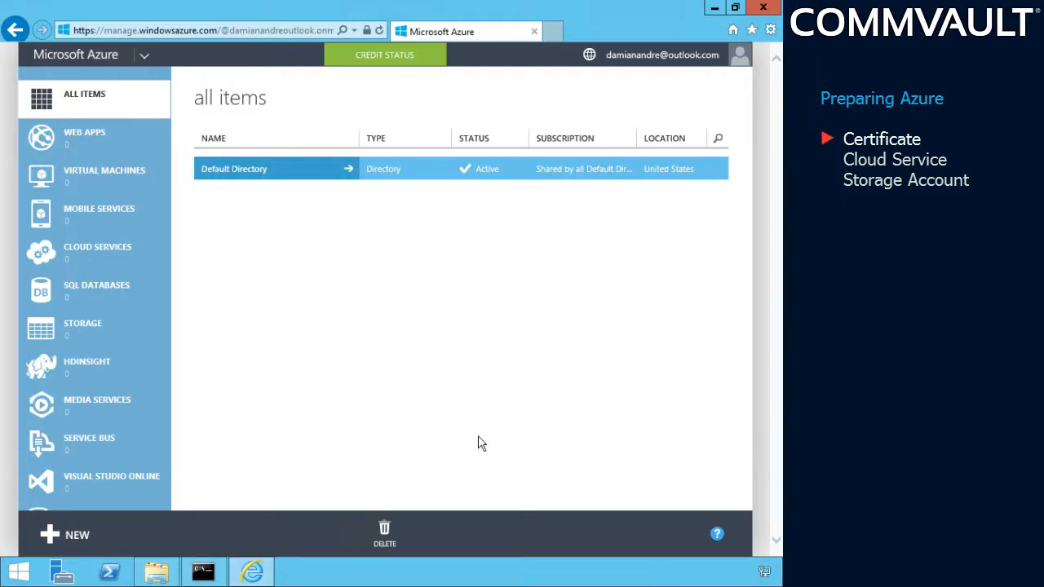
Step: Open the management certificates list in the Azure portal's settings
scroll(102, 329, "down", 3)
scroll(102, 328, "down", 7)
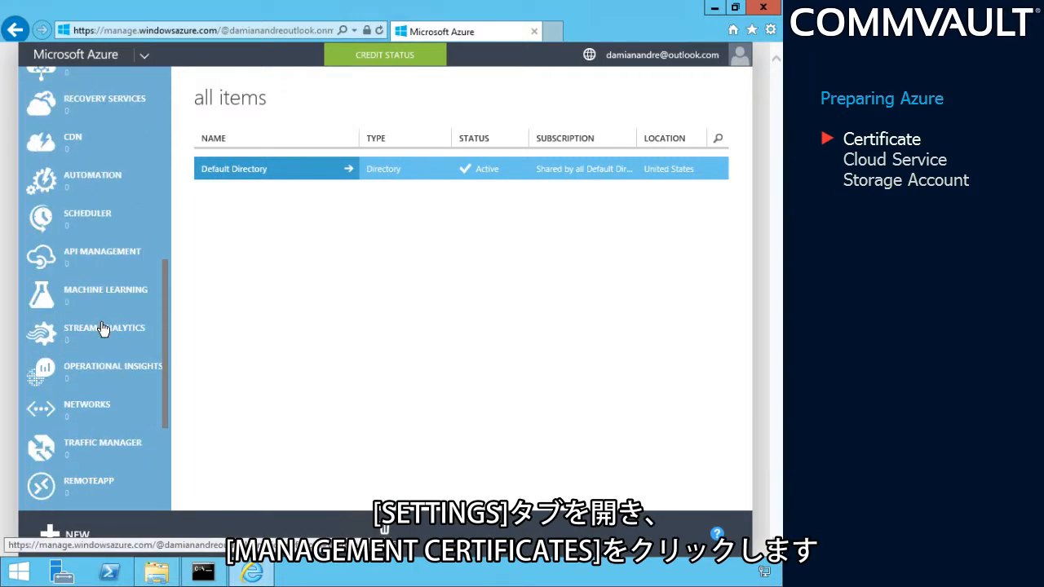
left_click(85, 471)
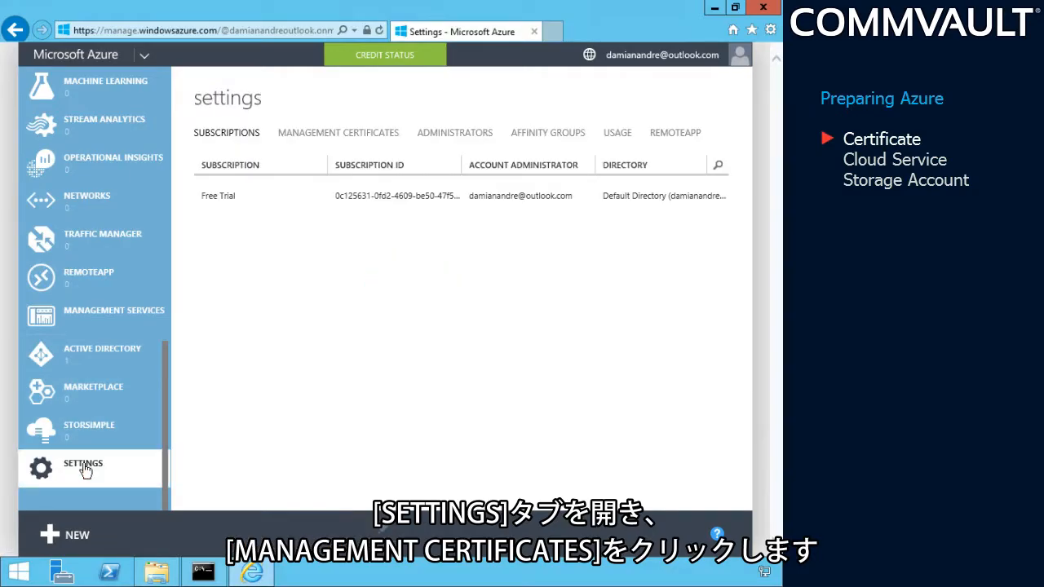
left_click(318, 140)
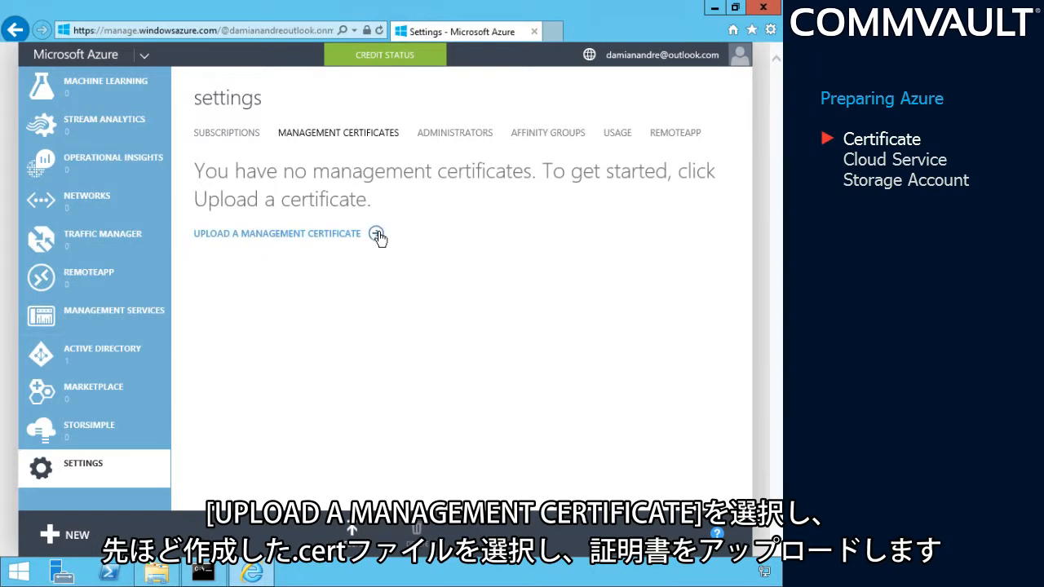
Step: Upload democert.cer from C:\Temp\Azure as a management certificate and dismiss the upload notification
left_click(378, 236)
left_click(293, 291)
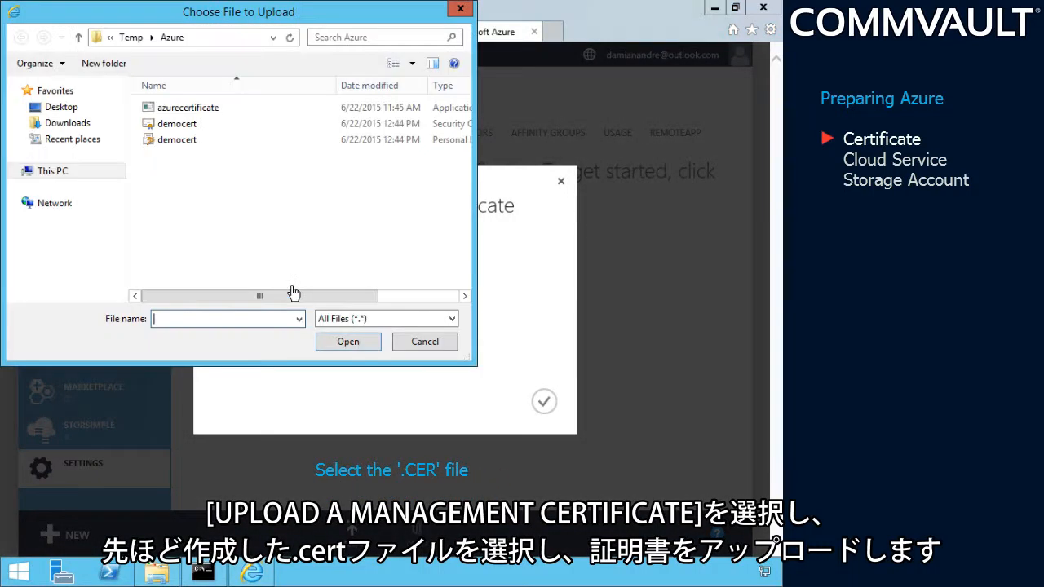
left_click(181, 124)
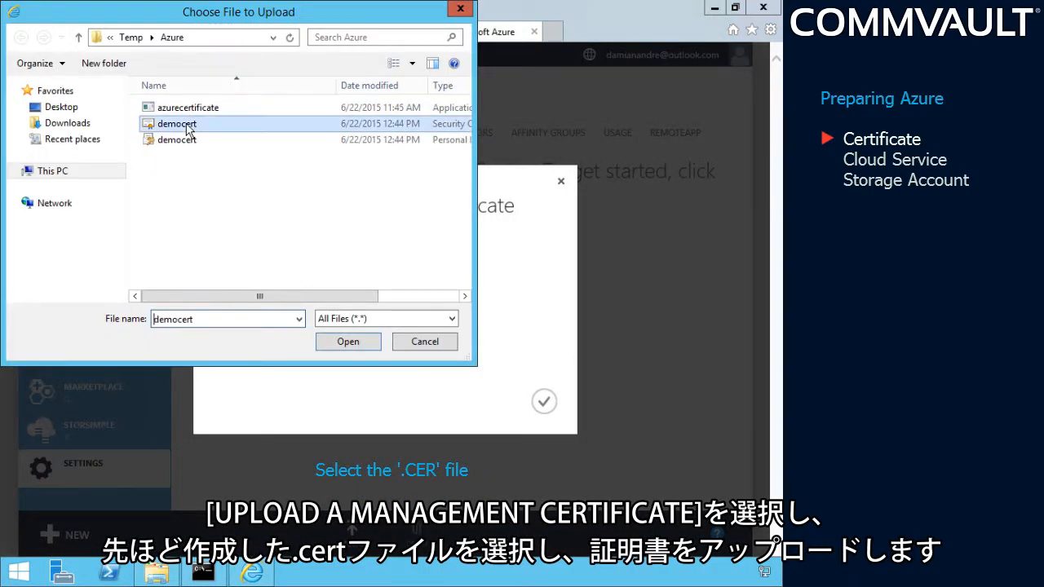
left_click(349, 349)
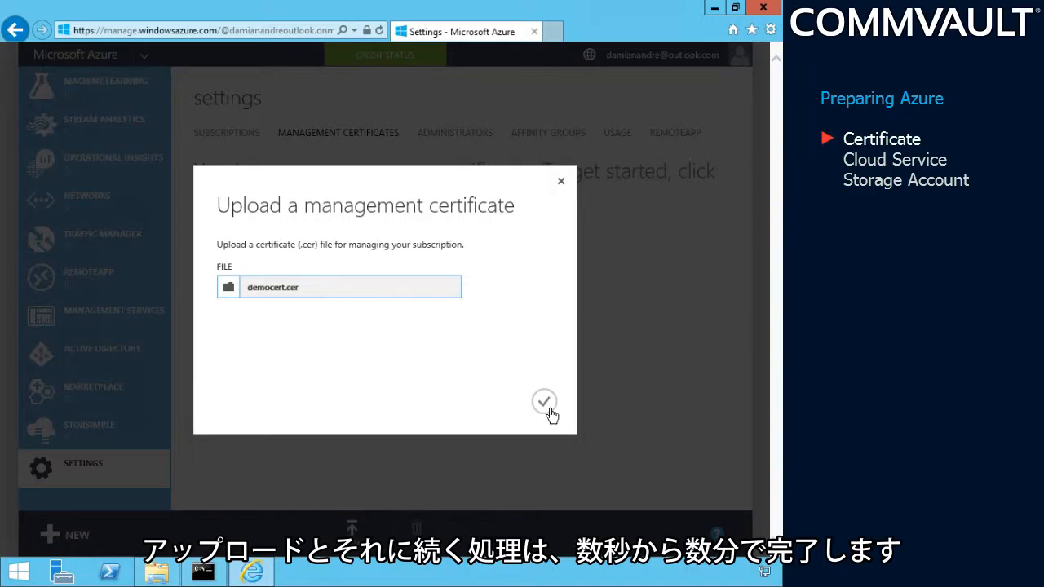
left_click(547, 403)
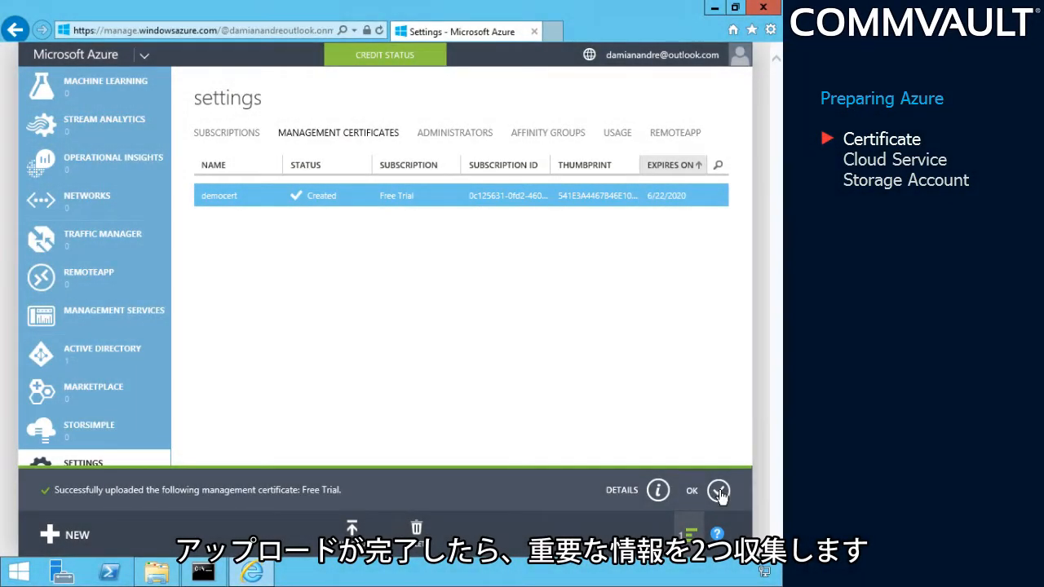
left_click(718, 490)
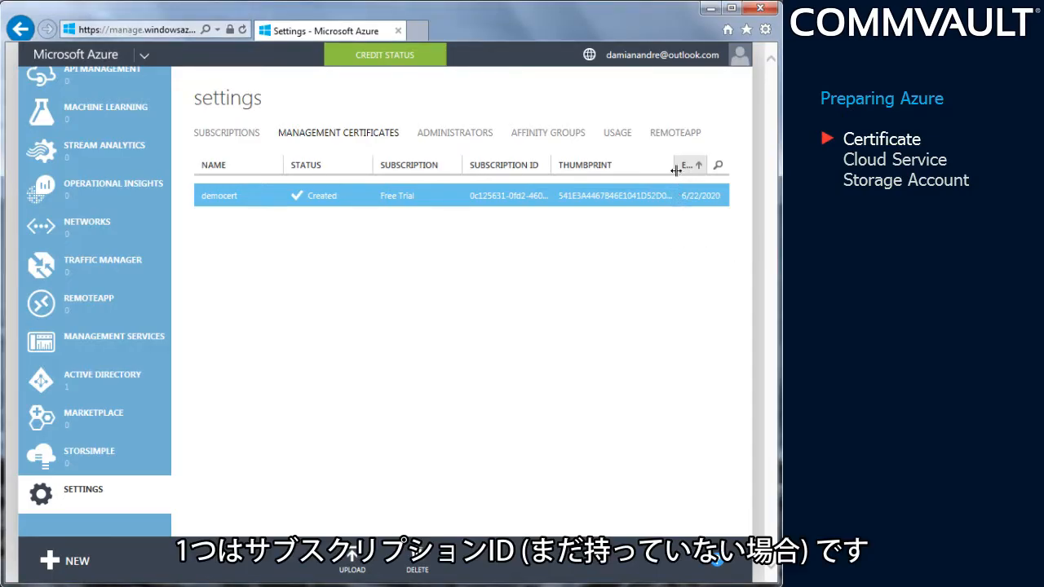
Step: Widen the Thumbprint column to show the full value and copy the democert certificate's thumbprint
left_click_drag(677, 169, 759, 177)
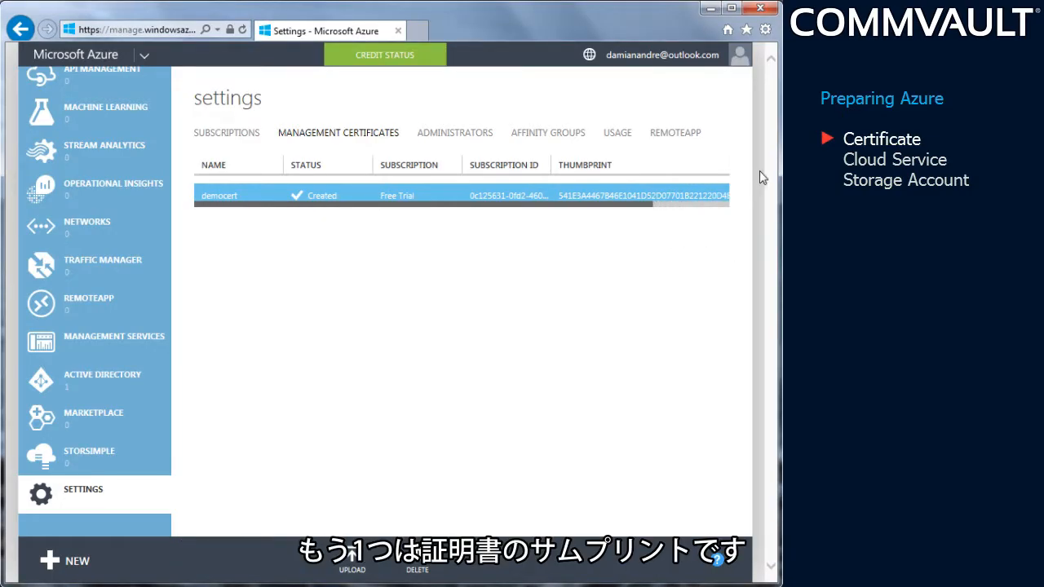
left_click_drag(621, 218, 669, 221)
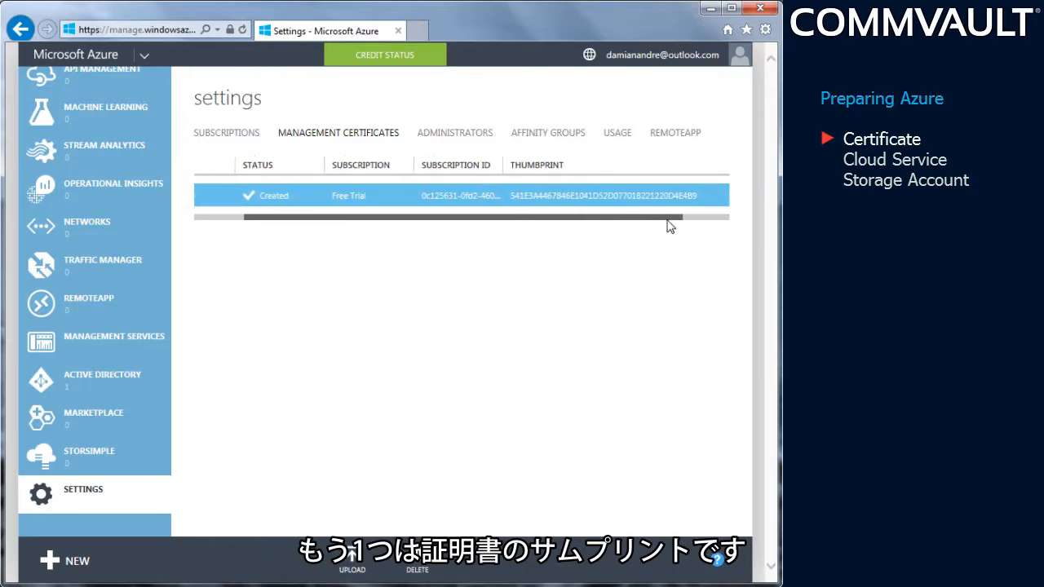
double_click(571, 196)
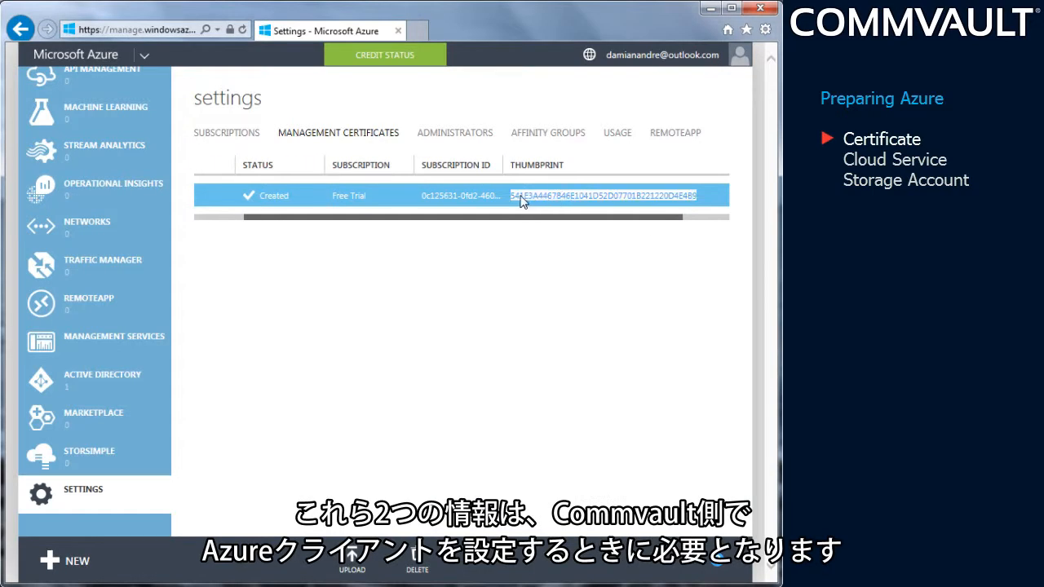
right_click(520, 197)
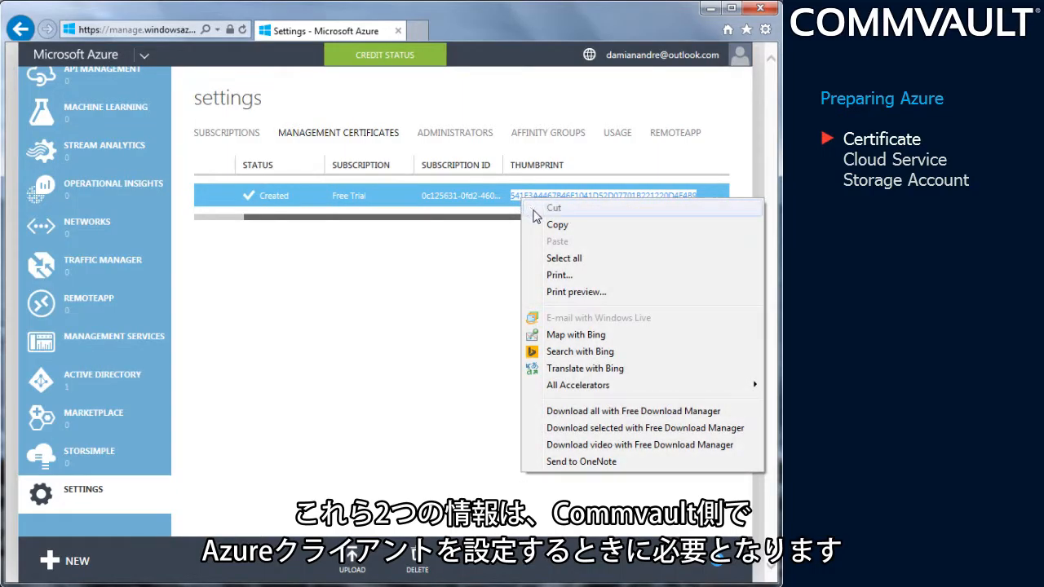
left_click(549, 227)
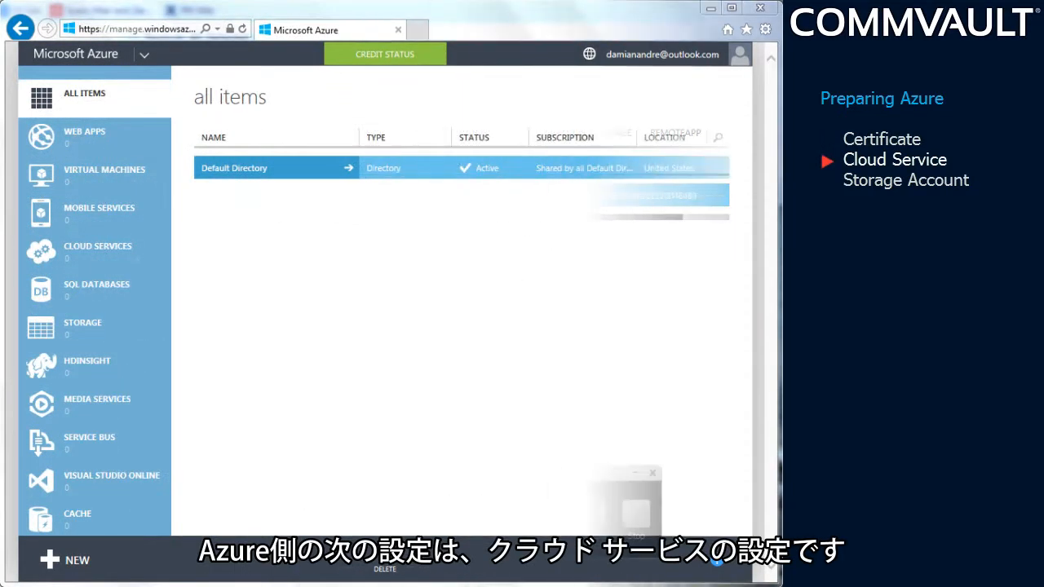
Step: Quick-create a cloud service with the URL mycriticalapp in the East US region and dismiss the completion notification
left_click(147, 257)
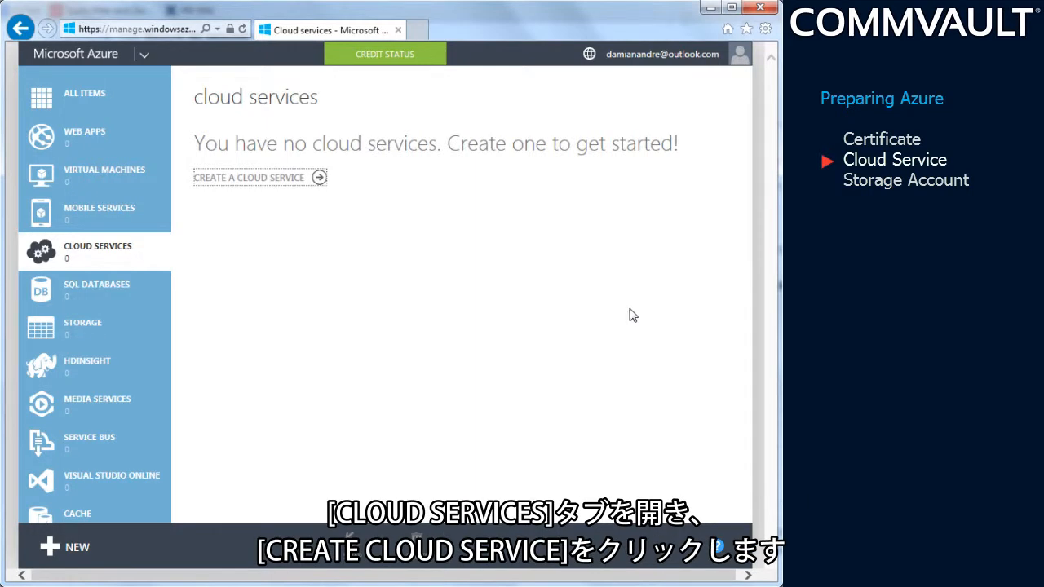
left_click(318, 178)
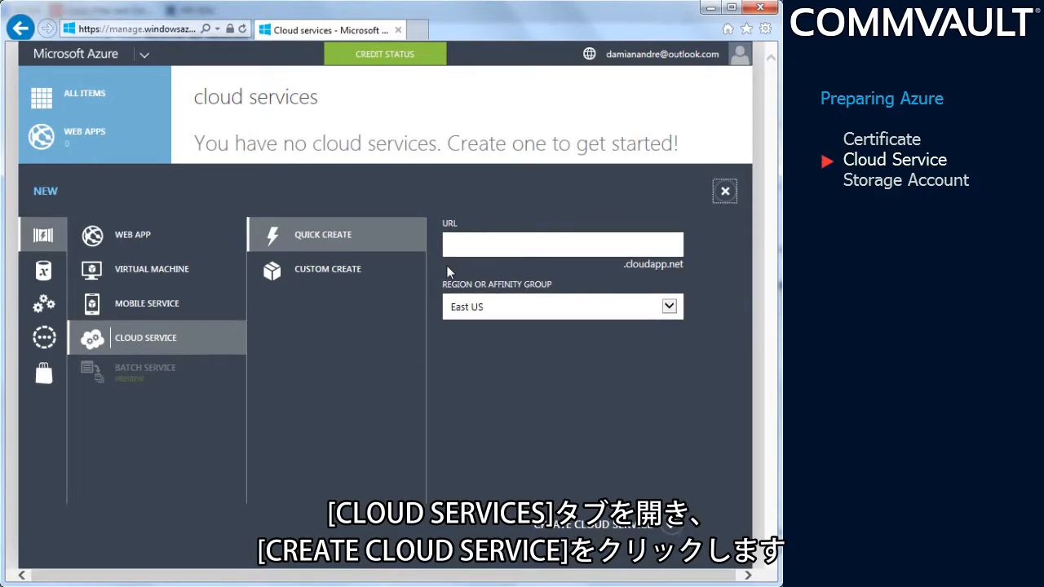
type("mycriti")
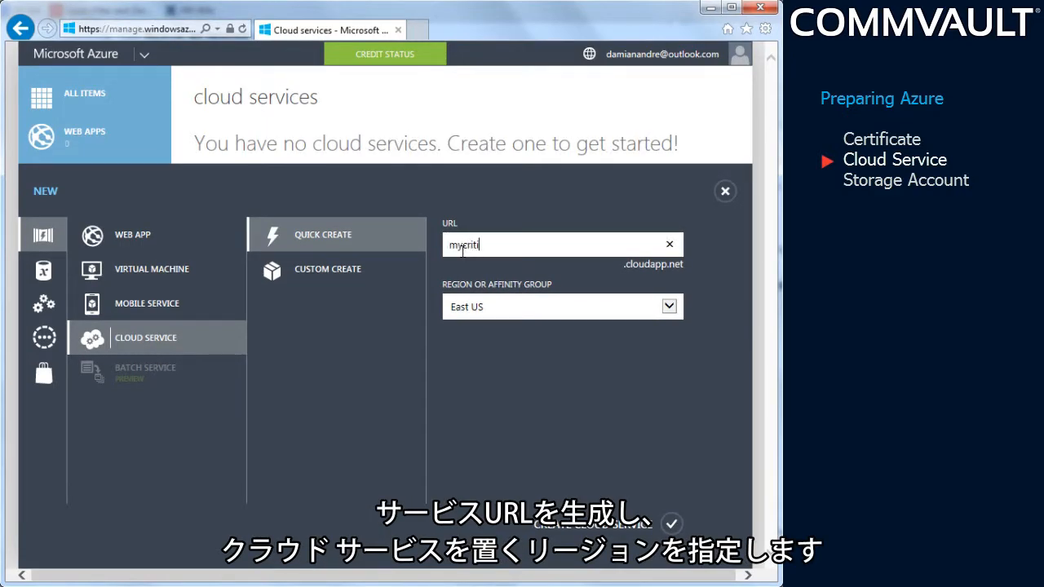
type("calapp")
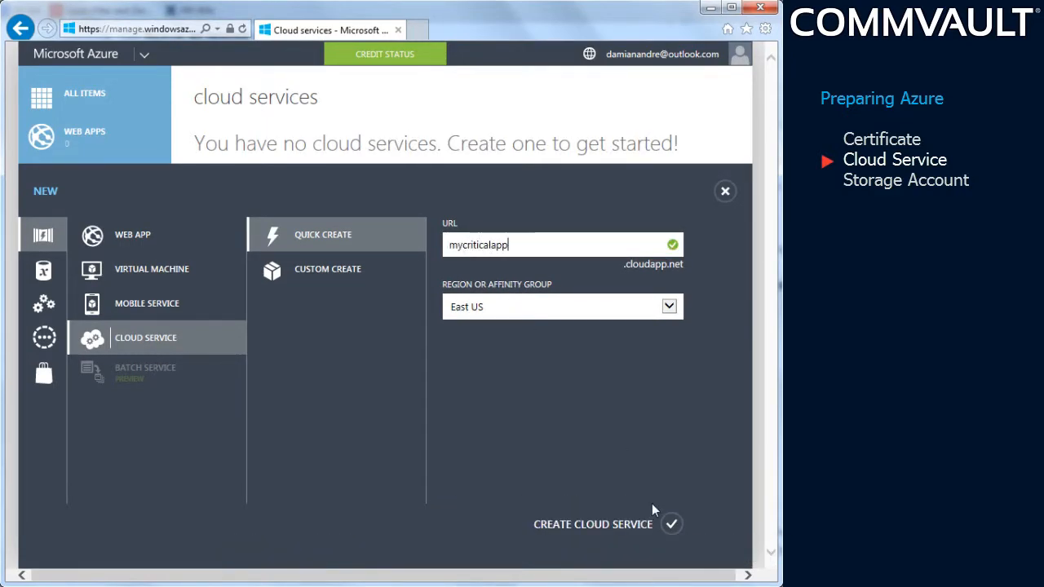
left_click(670, 524)
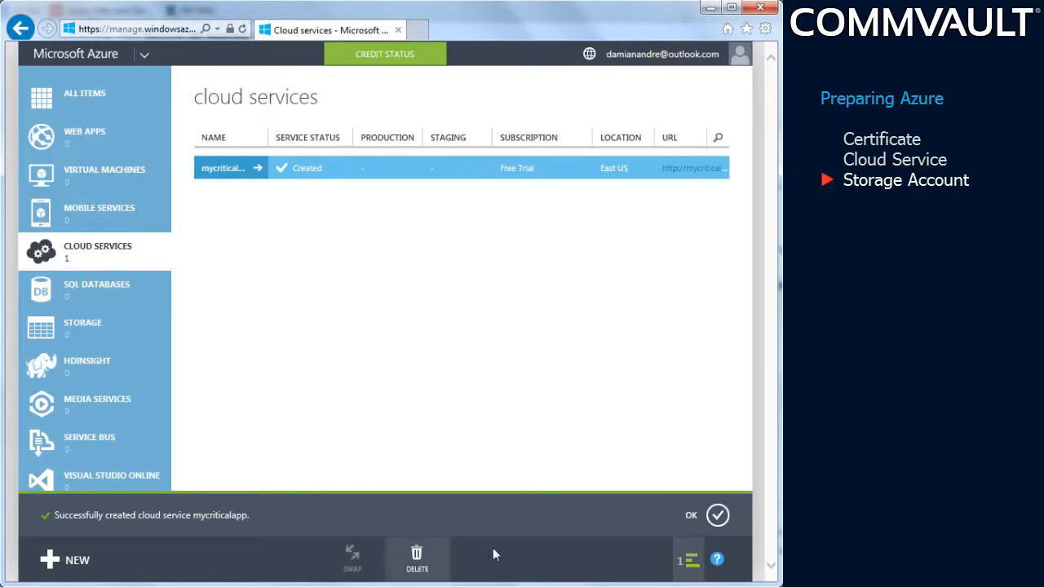
left_click(718, 515)
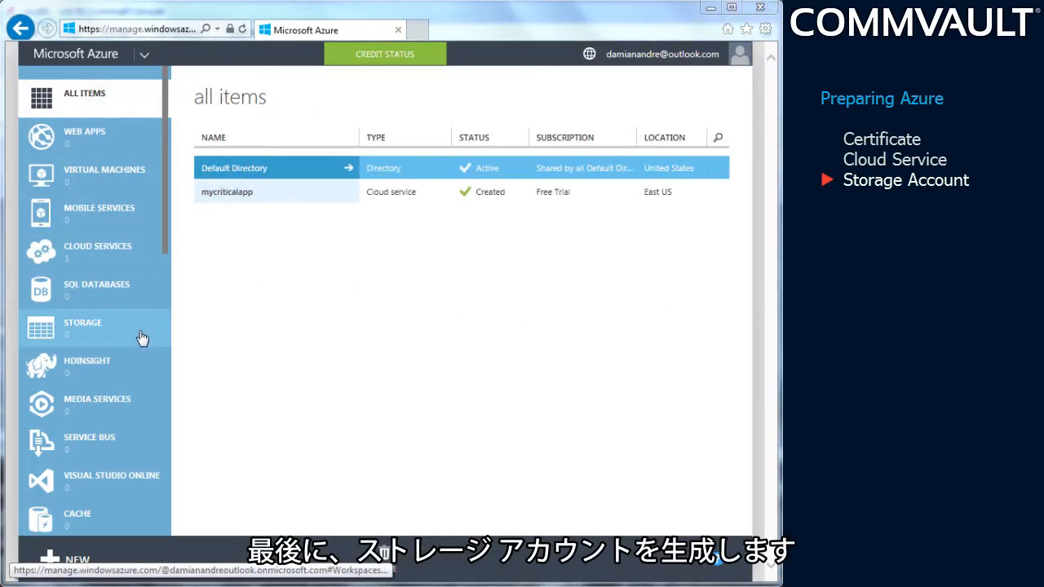
Step: Quick-create a storage account with the URL mycriticalappstorage, keeping the East US location and Geo-Redundant replication
left_click(141, 338)
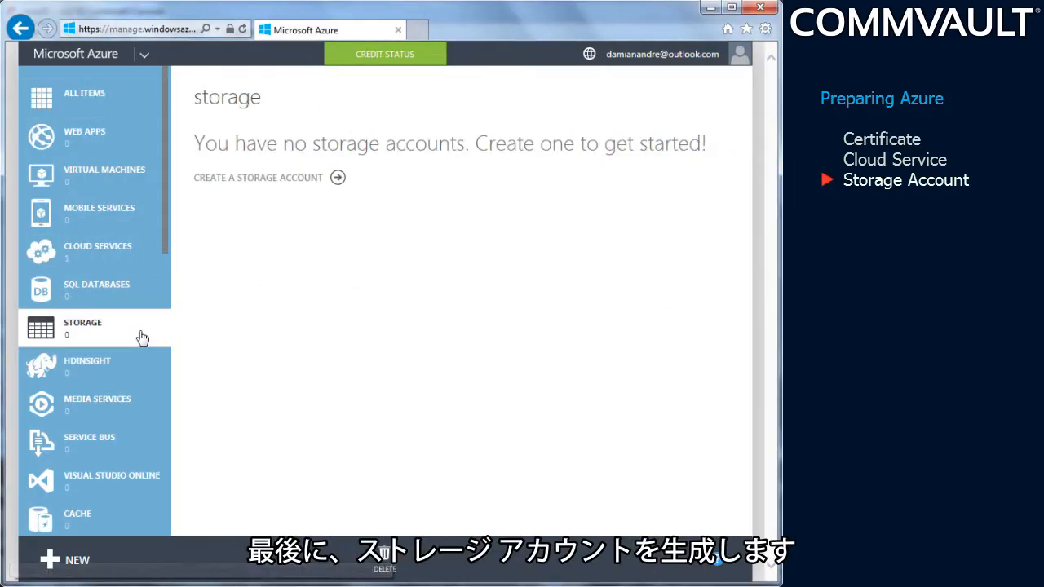
left_click(337, 179)
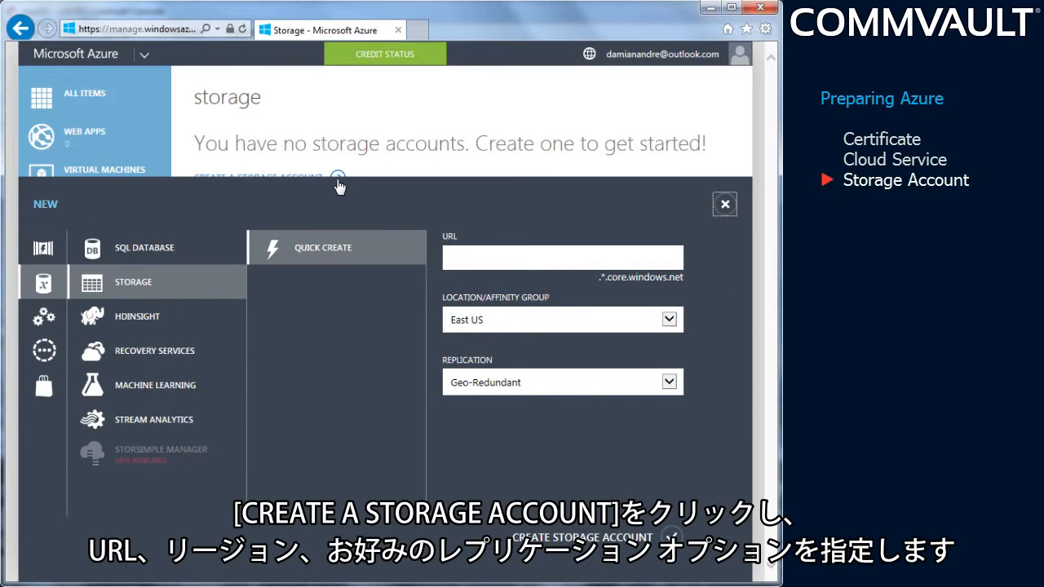
left_click(467, 257)
type("mycriticalappstorage")
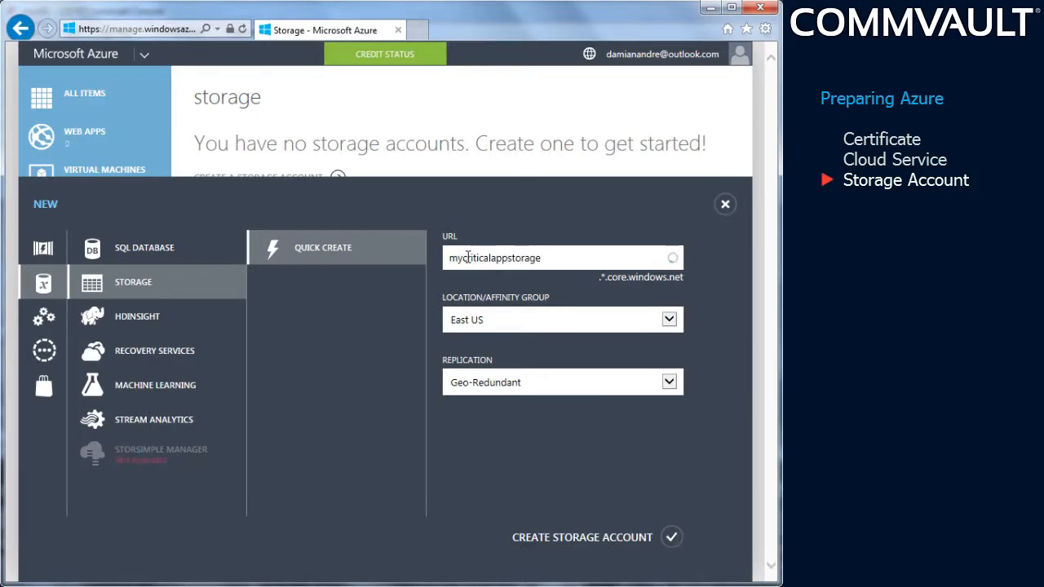
left_click(673, 538)
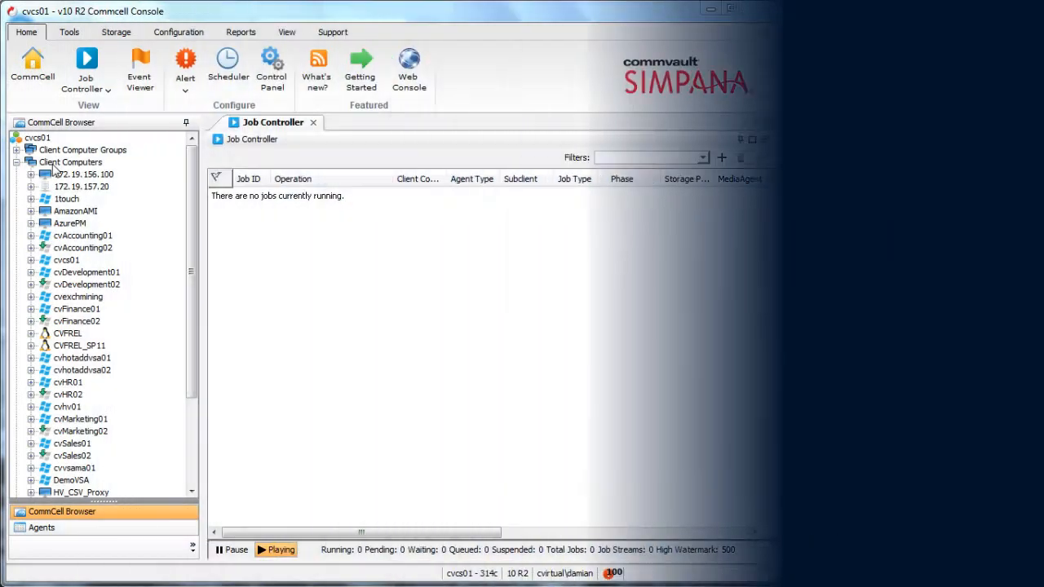
Step: In the Commcell Console, start a new Azure virtualization client named AzureDemo and paste in the subscription ID and certificate thumbprint
right_click(56, 162)
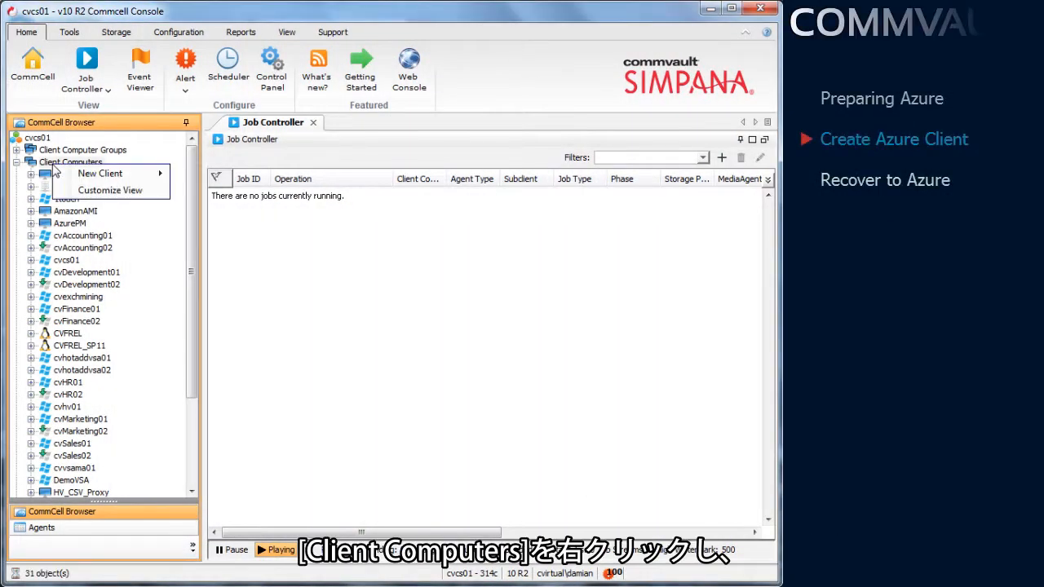
mouse_move(77, 174)
mouse_move(236, 176)
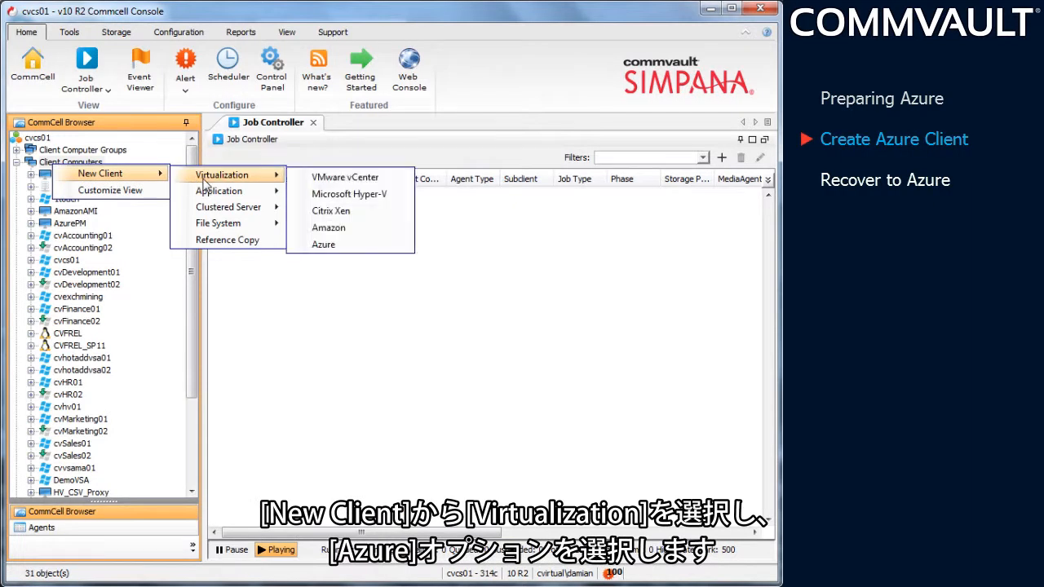
left_click(323, 245)
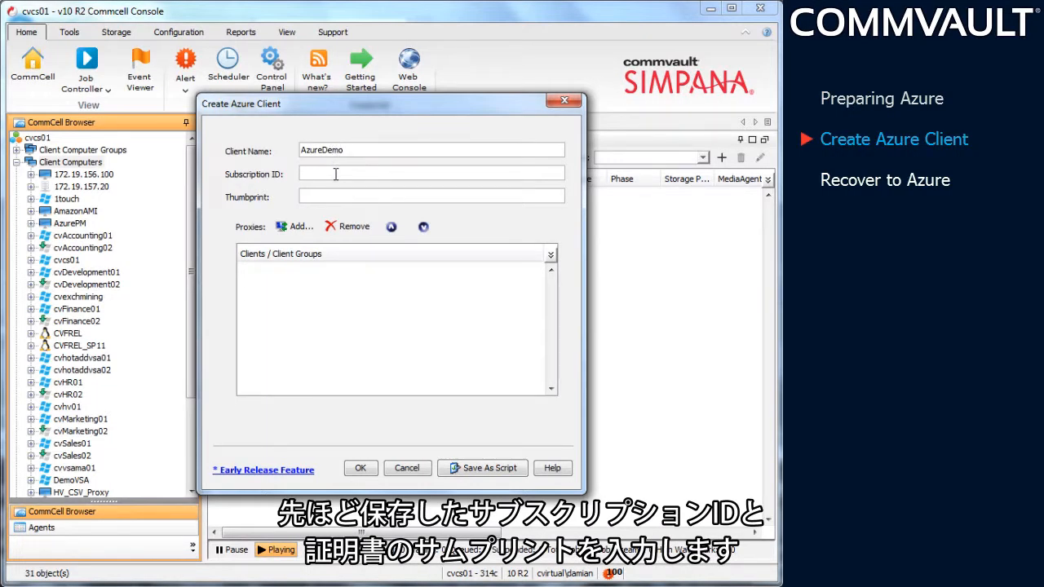
key("ctrl+v")
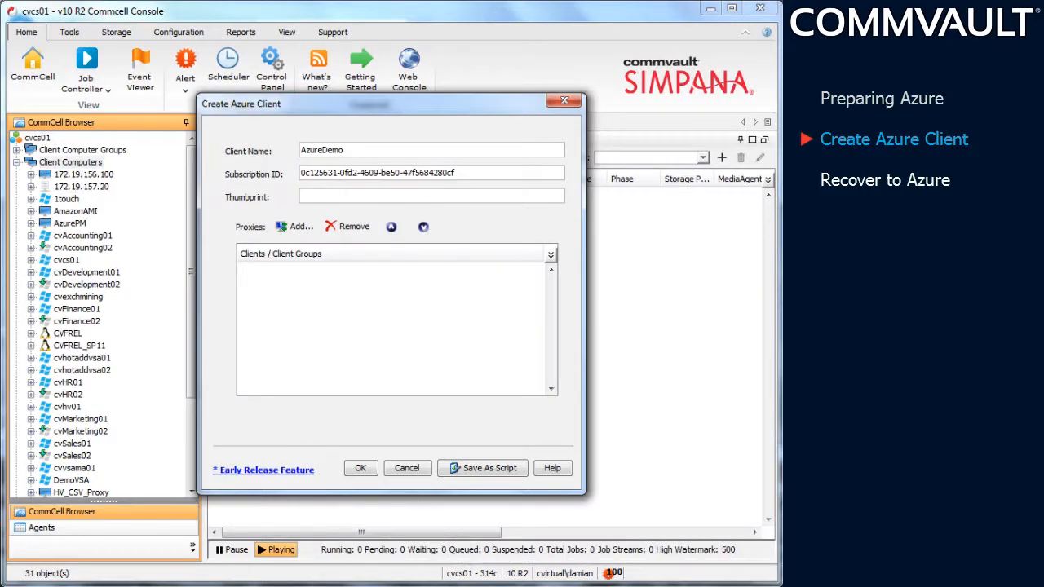
key("ctrl+v")
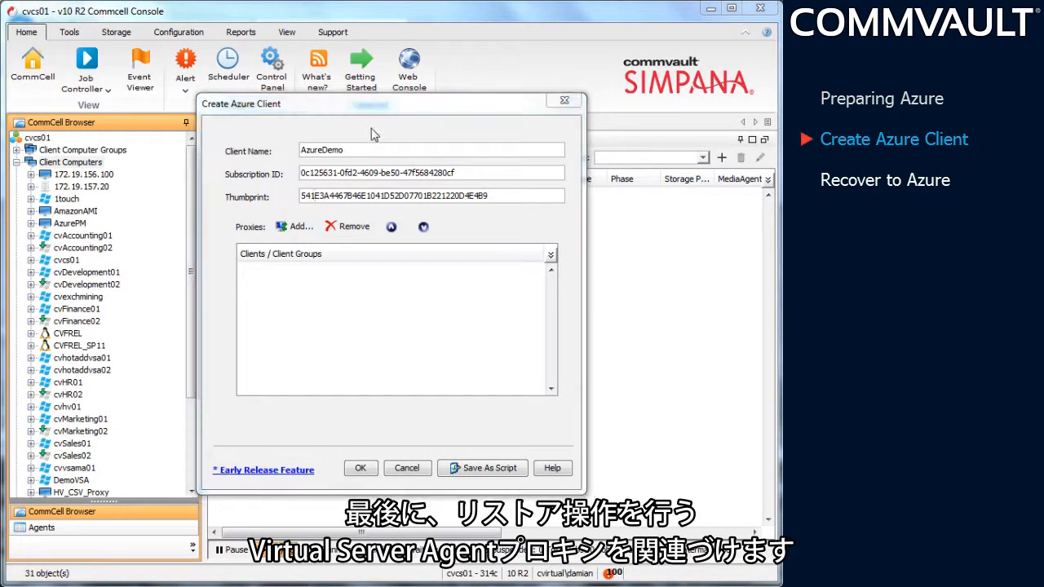
Step: Add DemoVSA as the proxy for the AzureDemo client and create the client
left_click(297, 228)
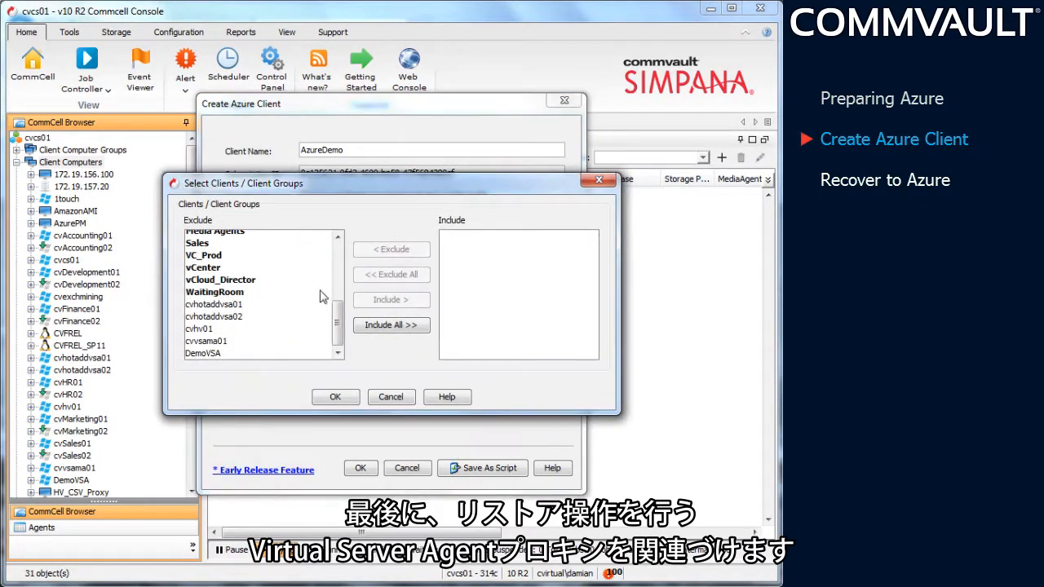
left_click(239, 356)
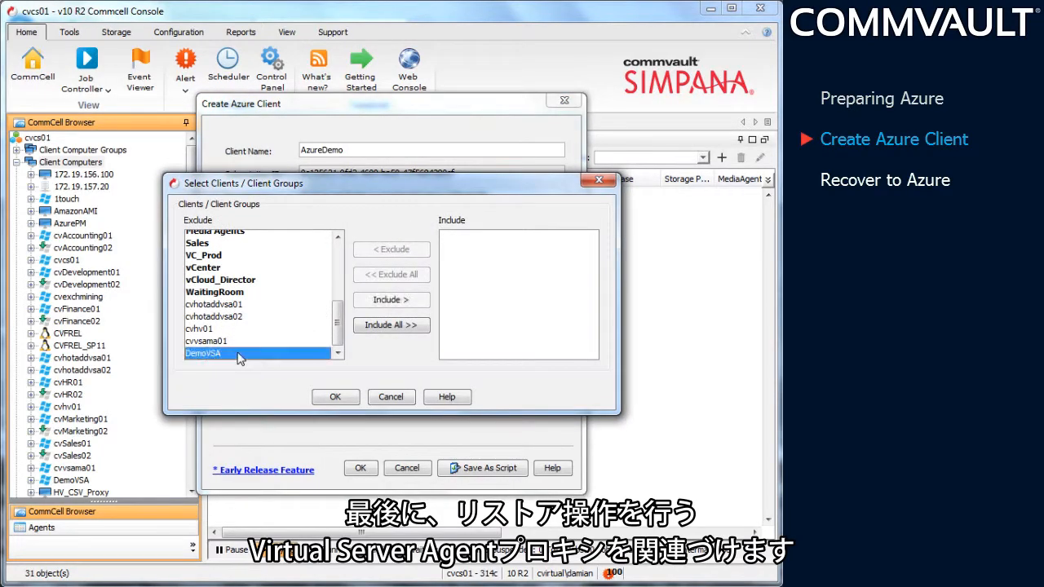
left_click(391, 300)
left_click(336, 398)
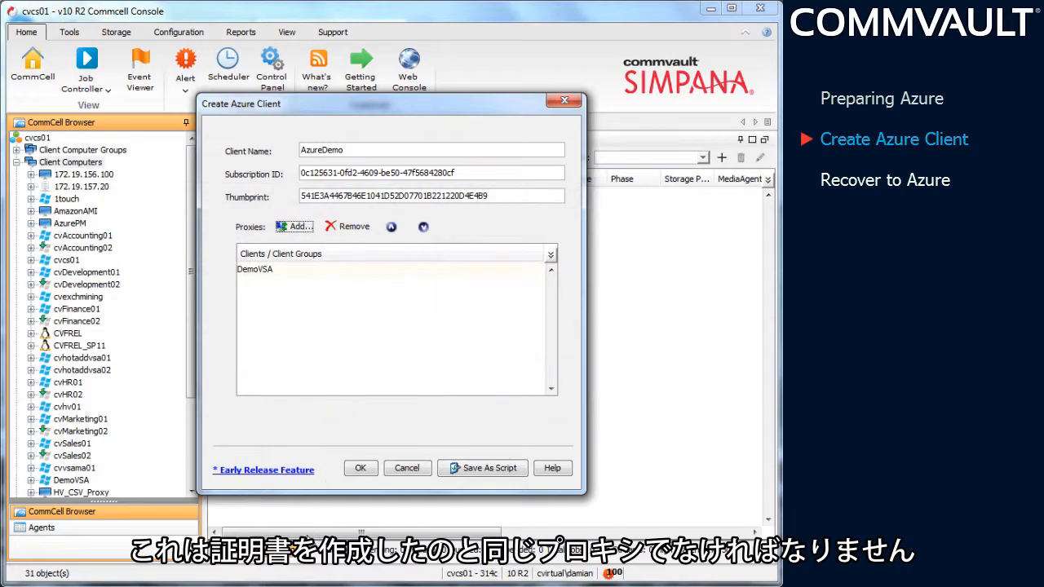
left_click(360, 468)
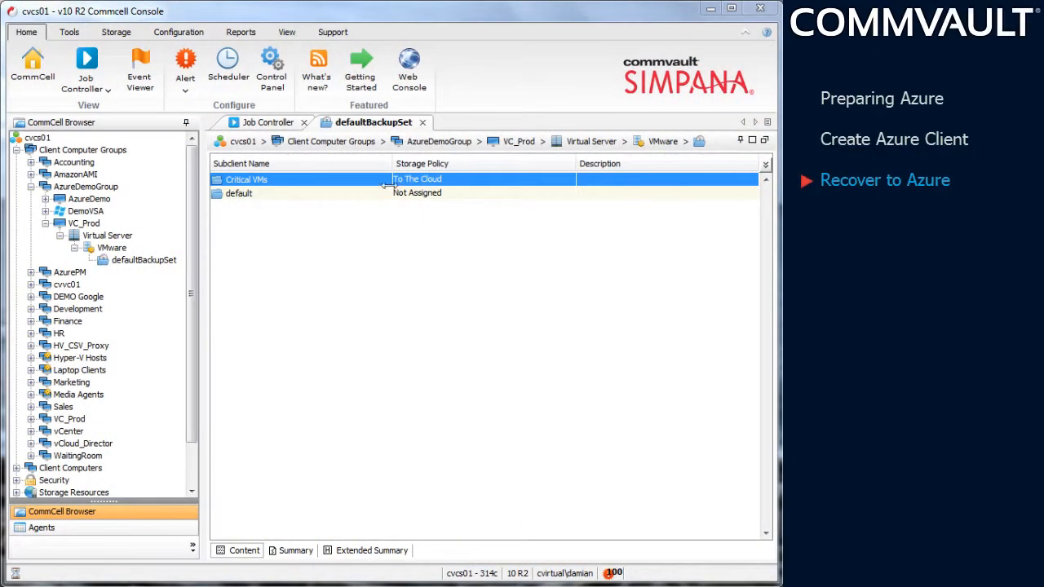
Step: Browse the Critical VMs subclient's backup content for a full virtual machine restore as Azure
right_click(376, 180)
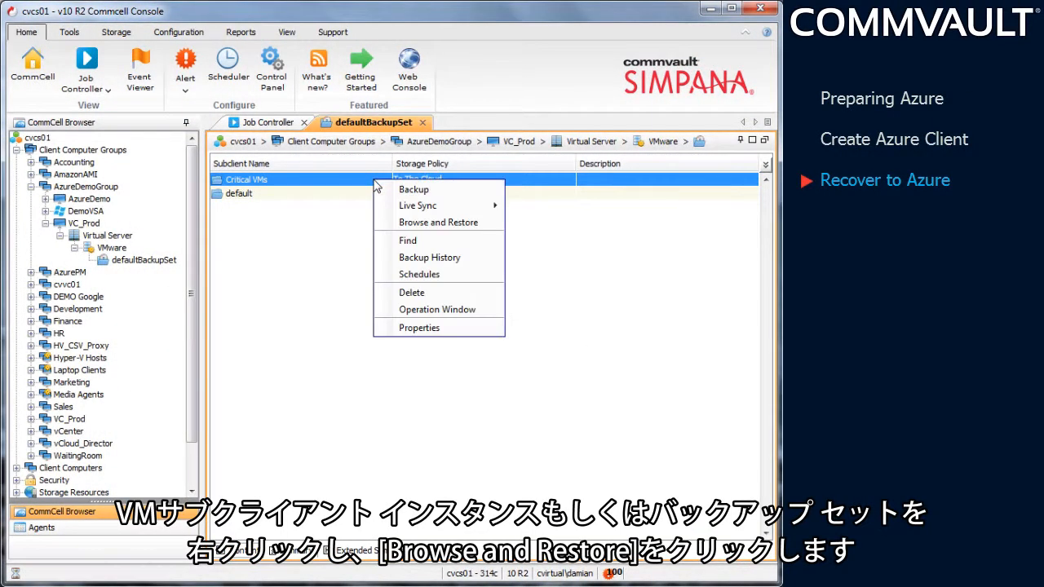
left_click(403, 223)
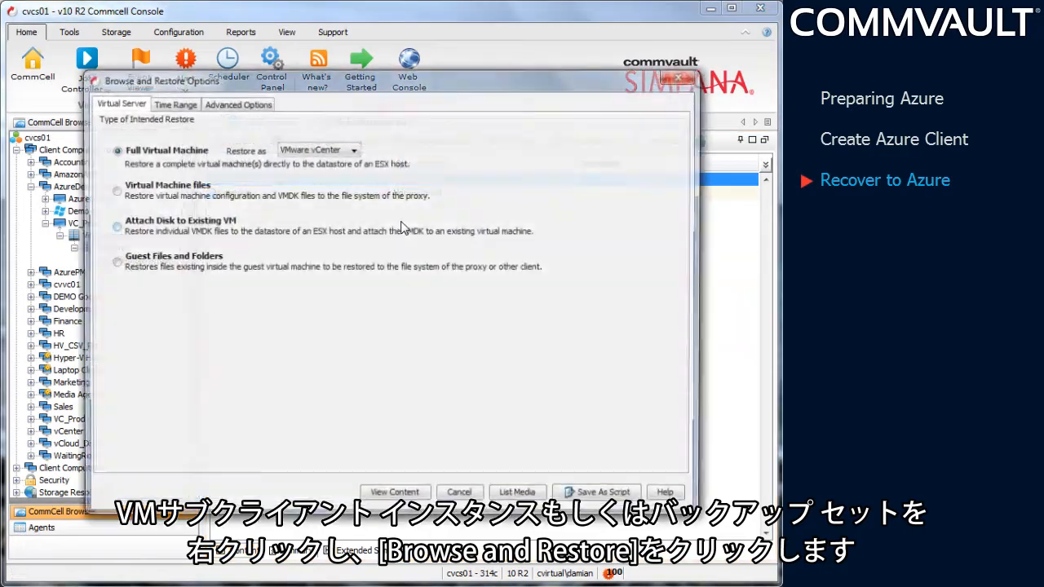
left_click(355, 150)
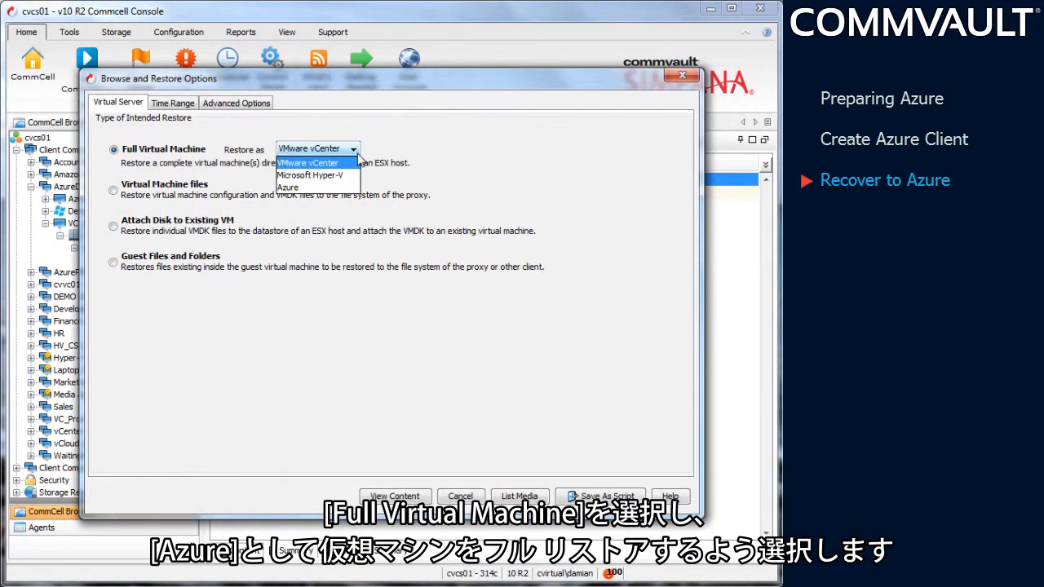
left_click(343, 187)
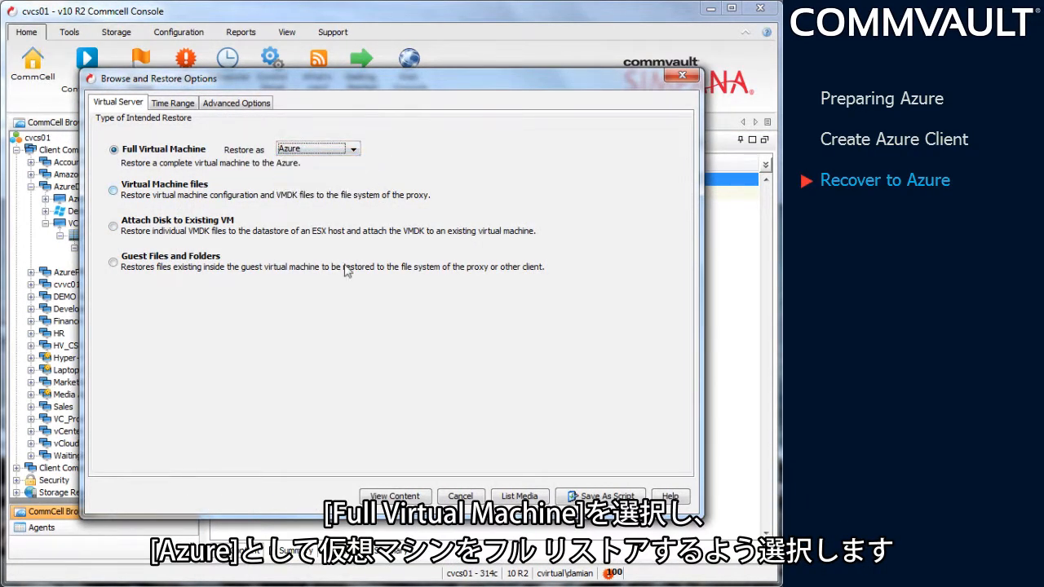
left_click(395, 497)
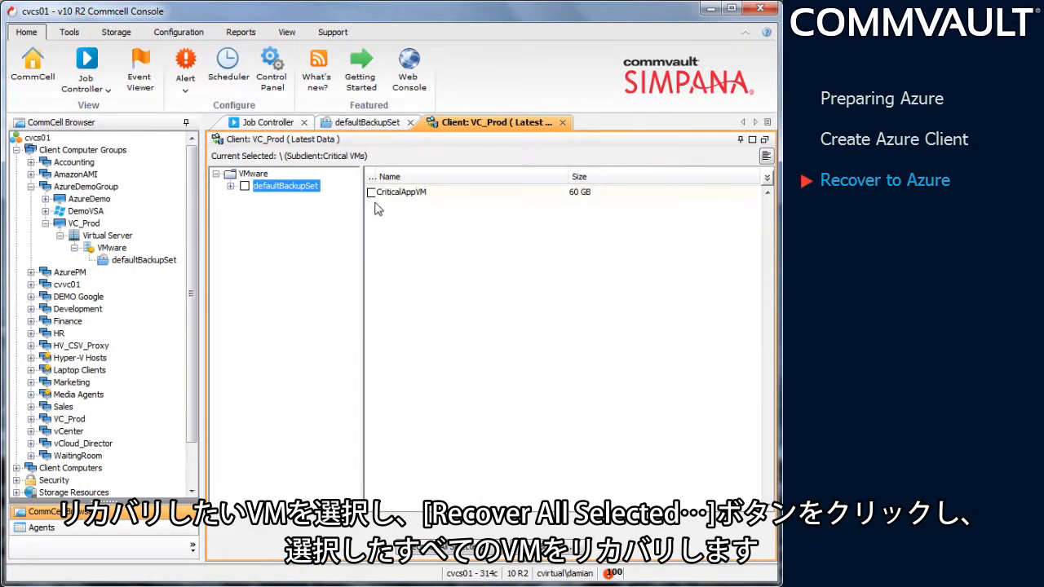
Step: Select CriticalAppVM for recovery and assign it the cloud service mycriticalapp and the storage account mycriticalappstorage
left_click(371, 193)
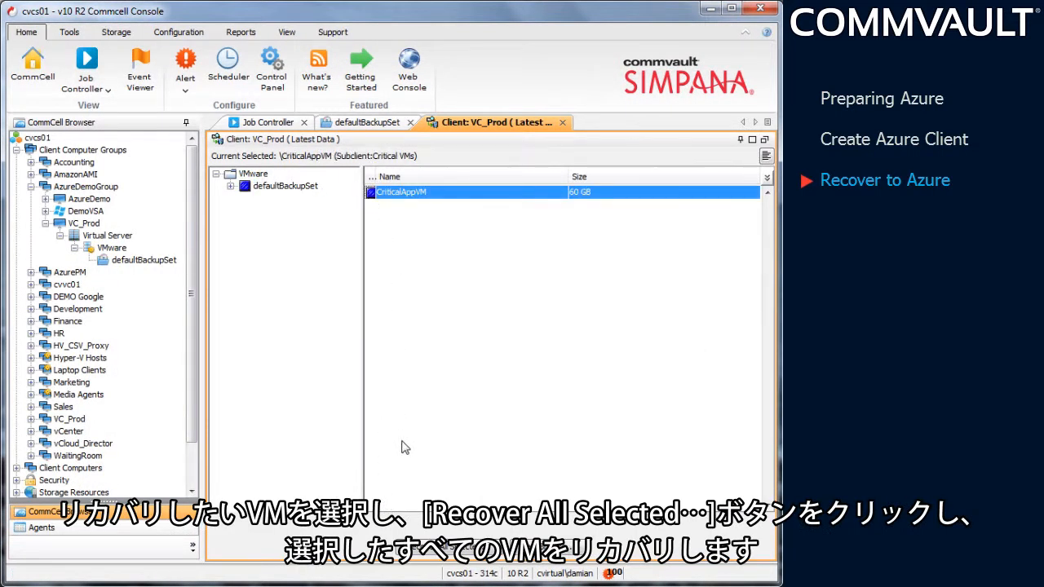
left_click(414, 547)
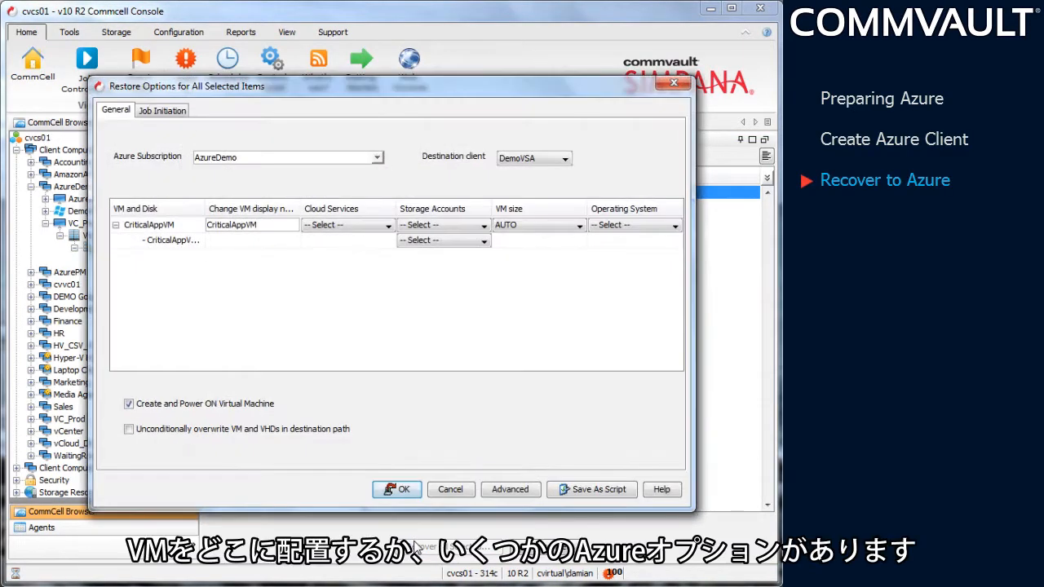
left_click(379, 226)
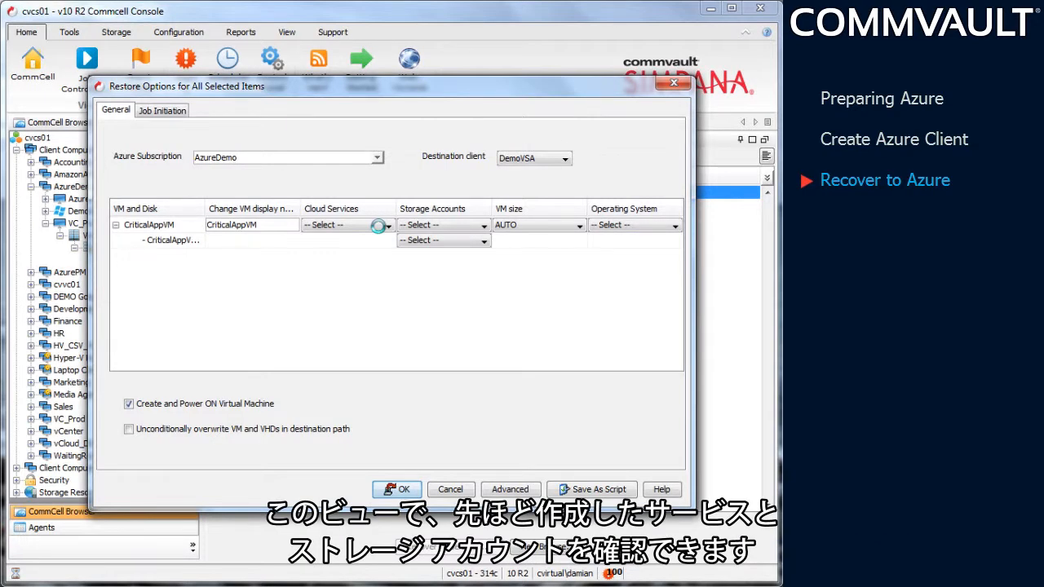
left_click(380, 235)
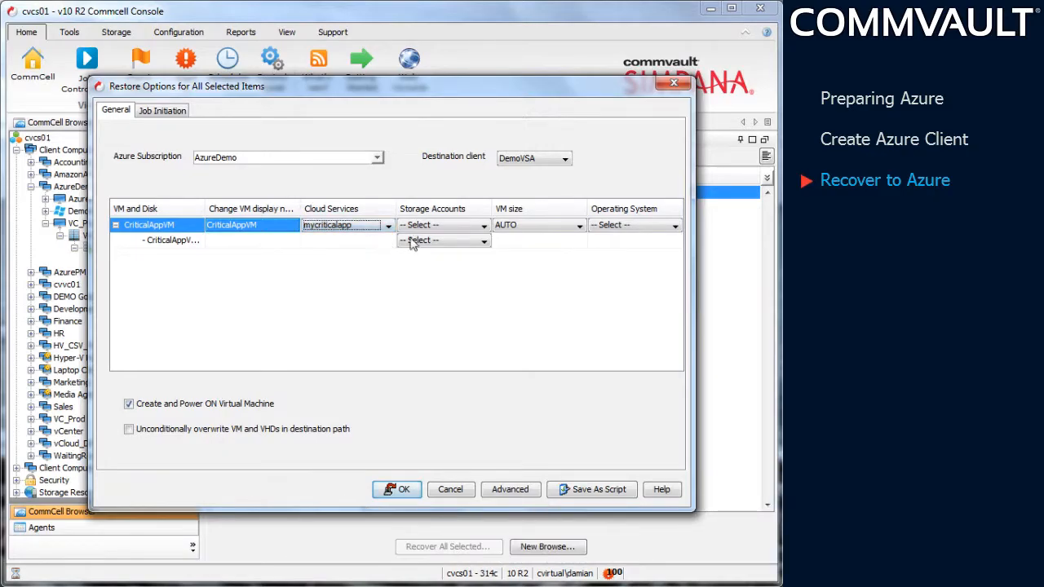
left_click(444, 229)
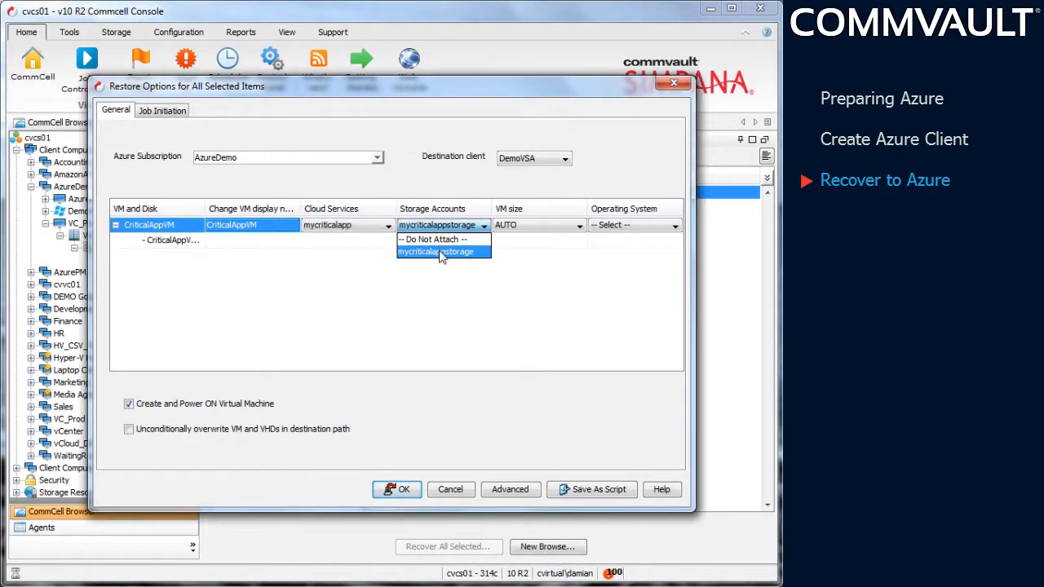
left_click(440, 252)
Step: Set CriticalAppVM's VM size to A1 (1 Core, 1.75 GB) and its operating system to AUTO
left_click(522, 228)
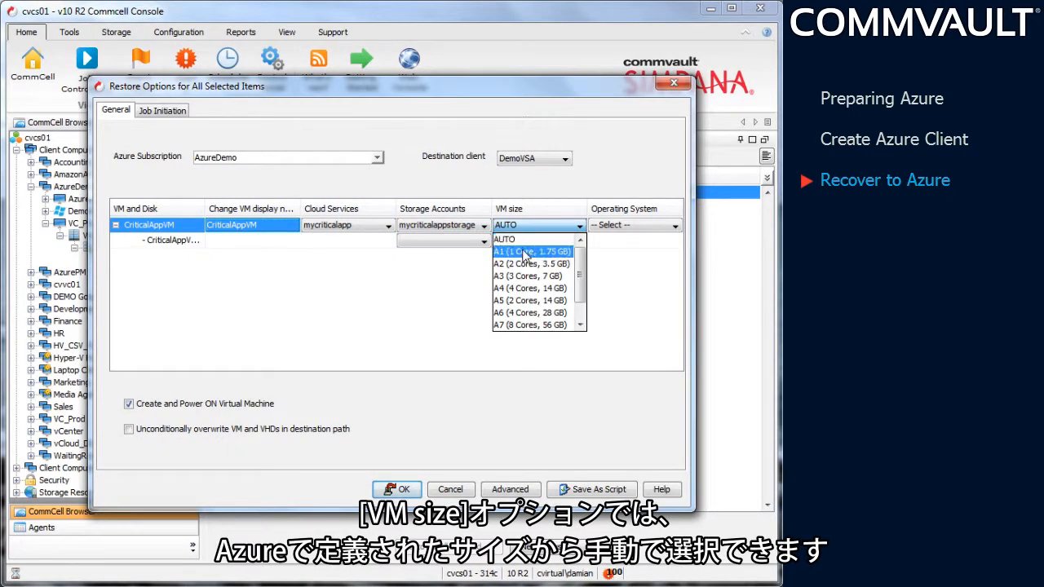
left_click(526, 252)
left_click(622, 227)
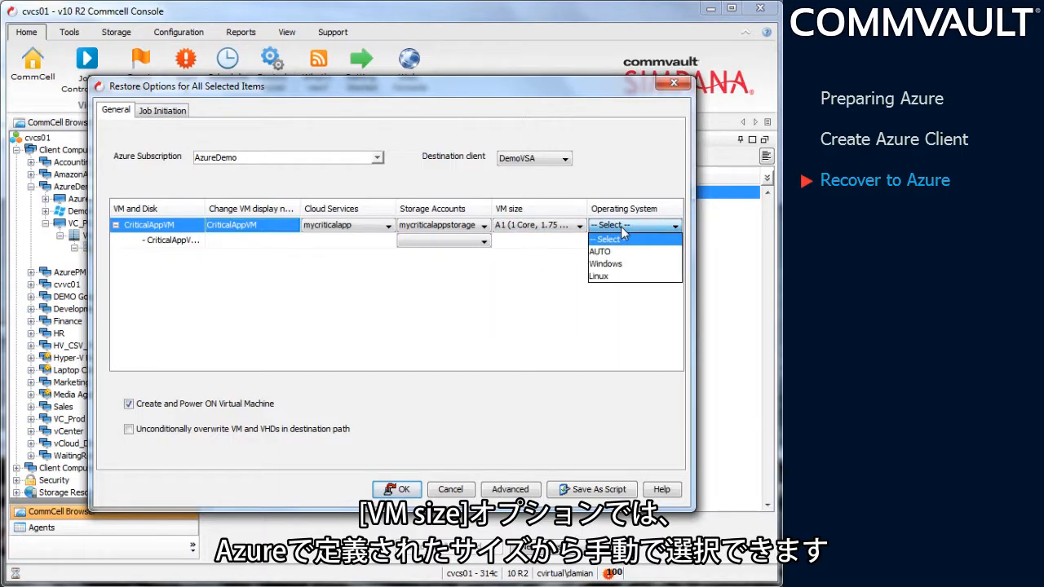
left_click(620, 251)
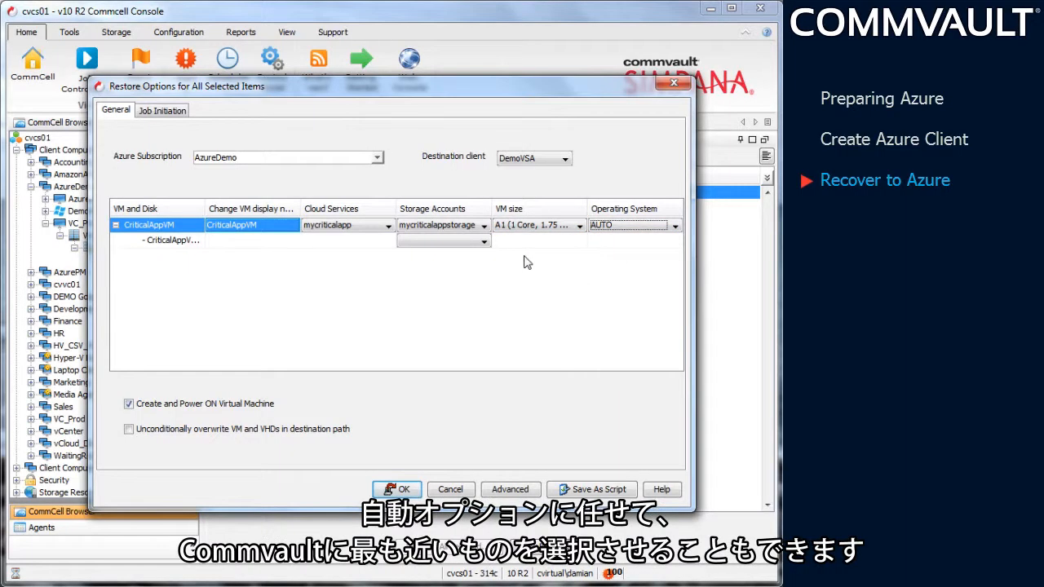
Step: Assign the storage account mycriticalappstorage to CriticalAppVM's disk and start the restore
left_click(483, 242)
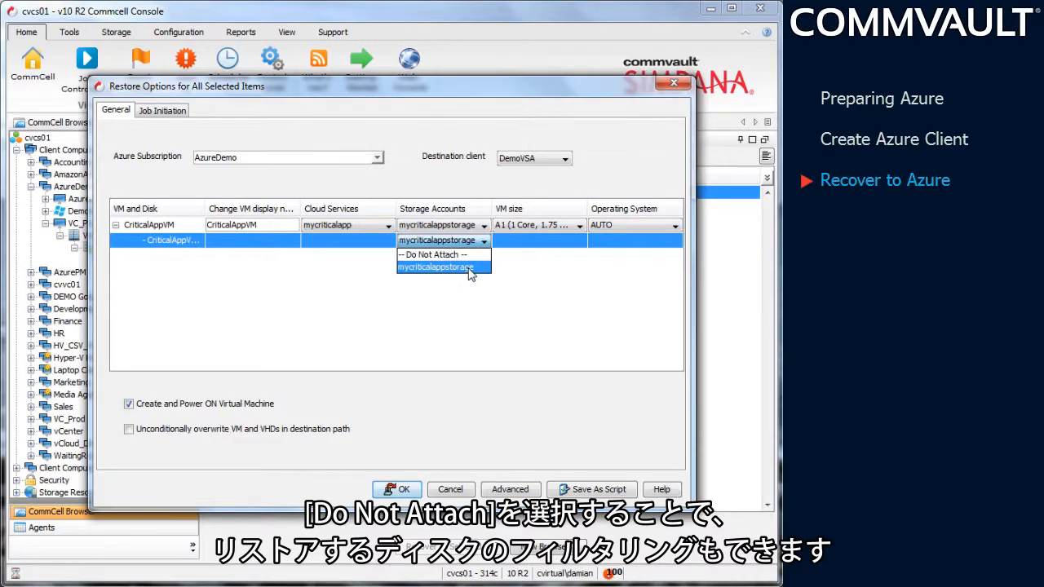
left_click(472, 267)
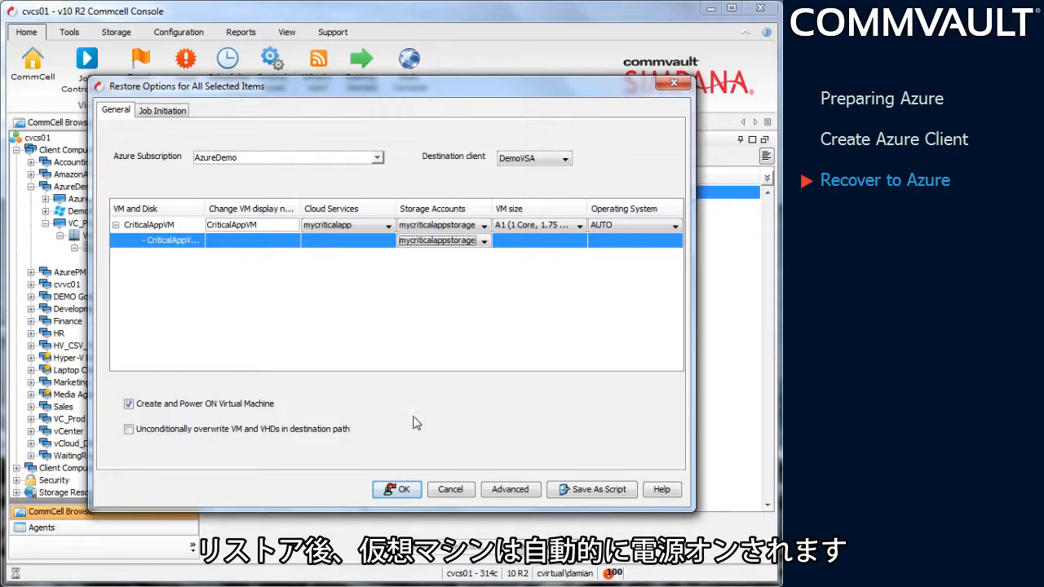
left_click(393, 491)
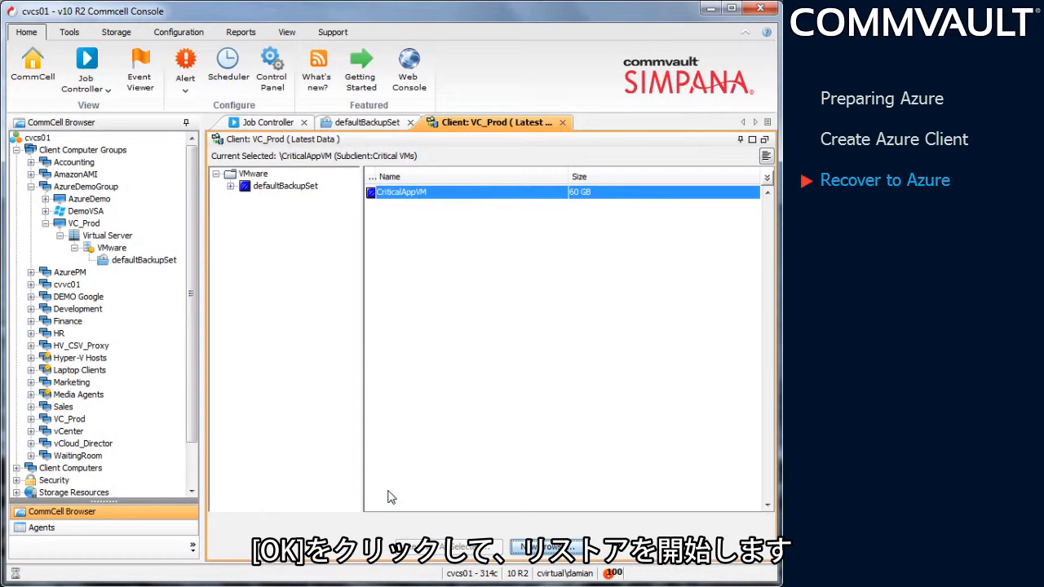
Step: Check the restore job in the Job Controller, and view the virtual machines list in the Azure portal
left_click(291, 124)
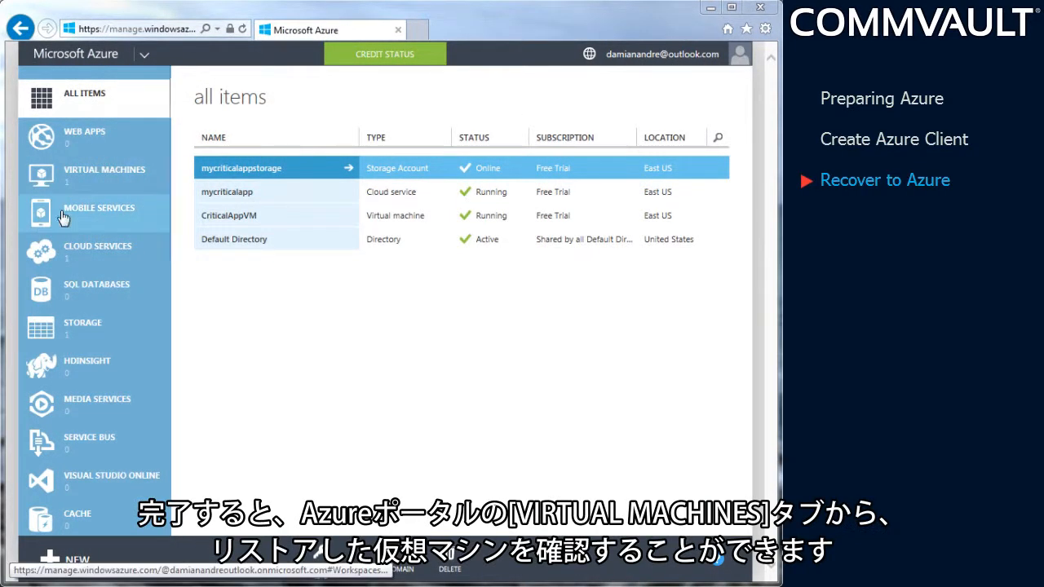
left_click(88, 187)
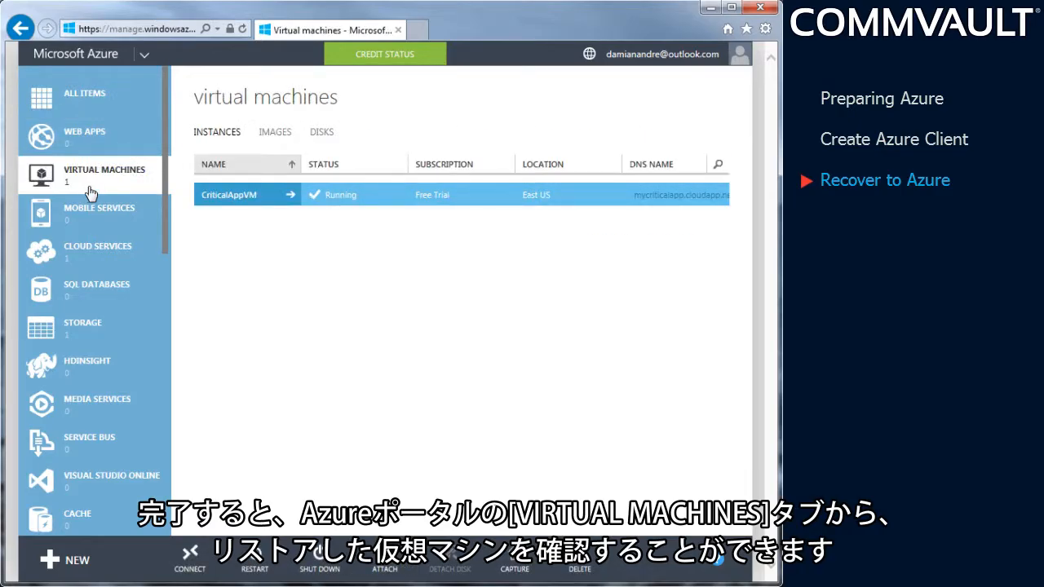